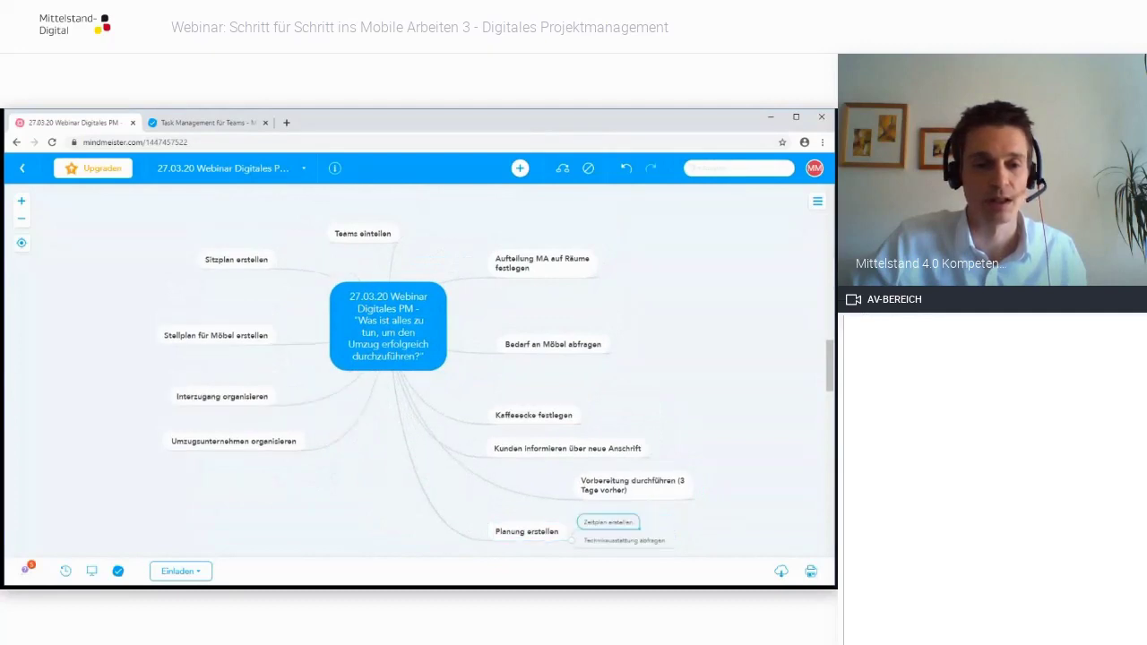
Move "Umzugsunternehmen organisieren" under "Vorbereitung durchführen (3 Tage vorher)" and add a new main topic "Nachbereitung" on the central idea
{"action": "left_click_drag", "start_coordinate": [233, 441], "coordinate": [717, 509]}
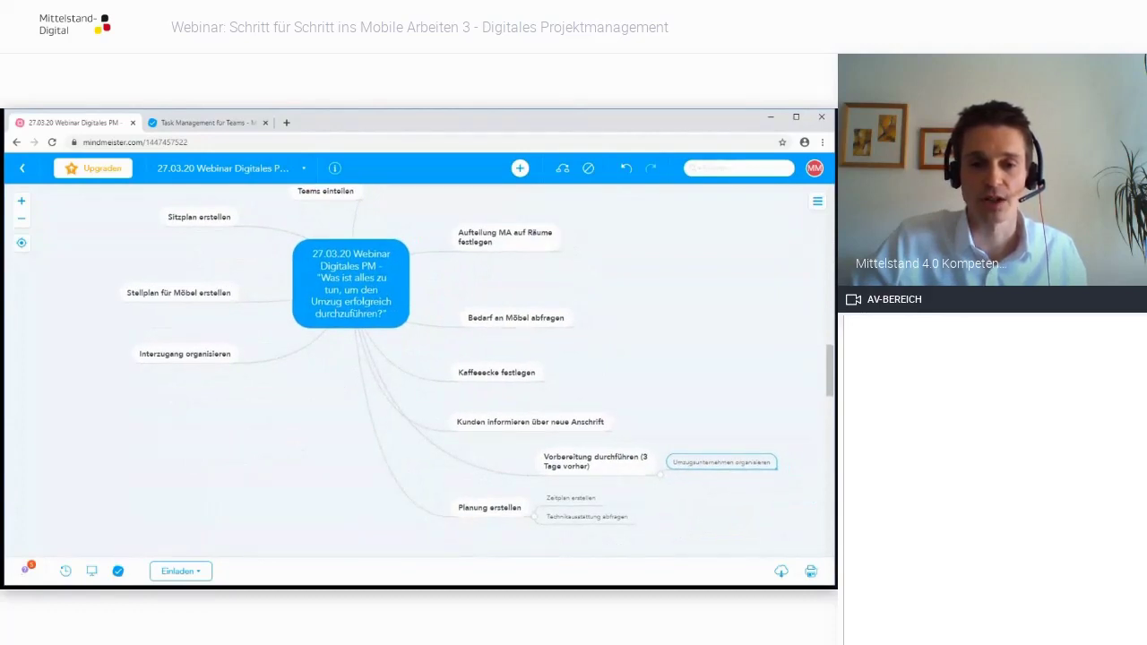
{"action": "key", "text": "Tab"}
{"action": "type", "text": "Nachb"}
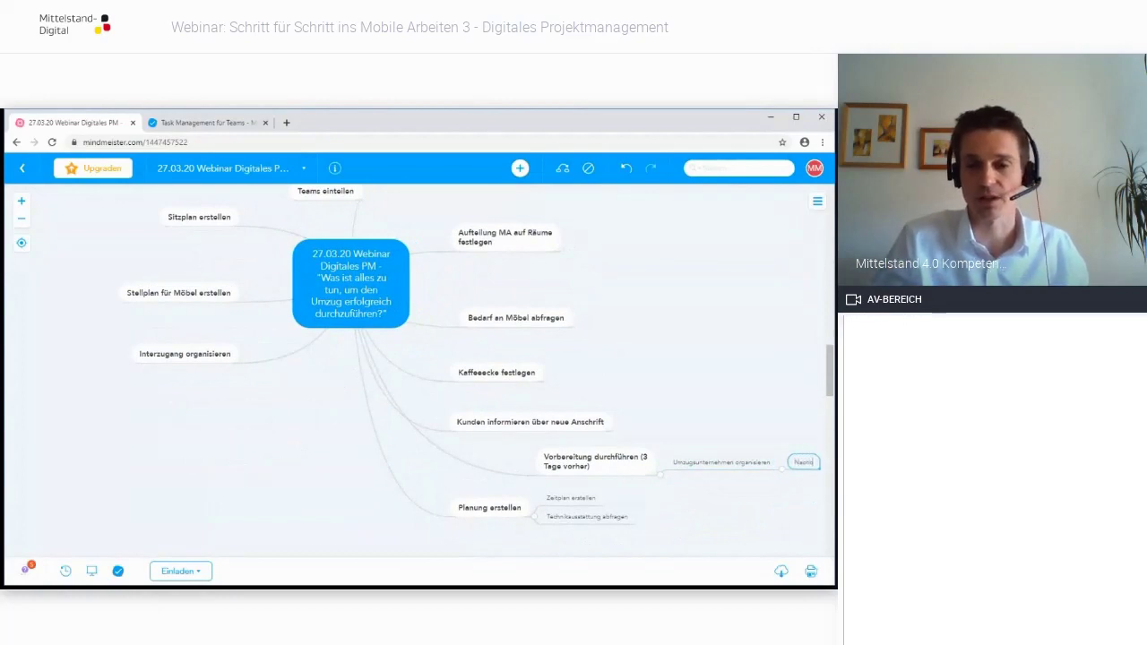
{"action": "type", "text": "ereitung"}
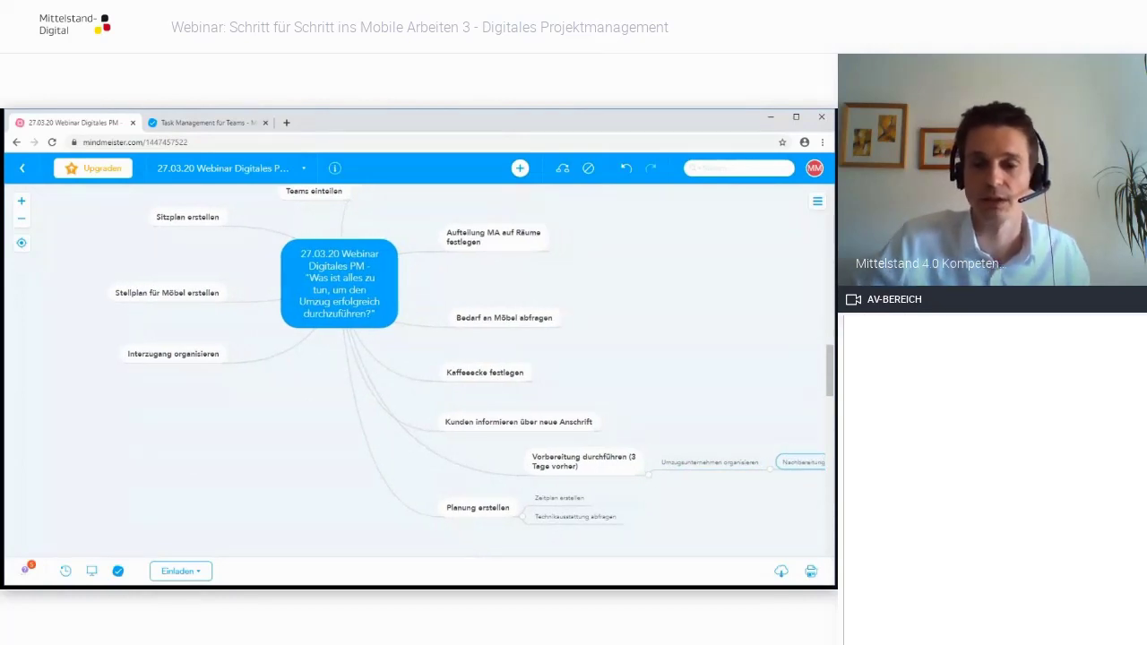
{"action": "left_click_drag", "start_coordinate": [800, 463], "coordinate": [599, 346]}
File "Kunden informieren über neue Anschrift" under Nachbereitung, "Kaffeeecke festlegen" and "Aufteilung MA auf Räume festlegen" under Vorbereitung, and "Bedarf an Möbel abfragen" under Planung
{"action": "left_click_drag", "start_coordinate": [518, 422], "coordinate": [583, 346]}
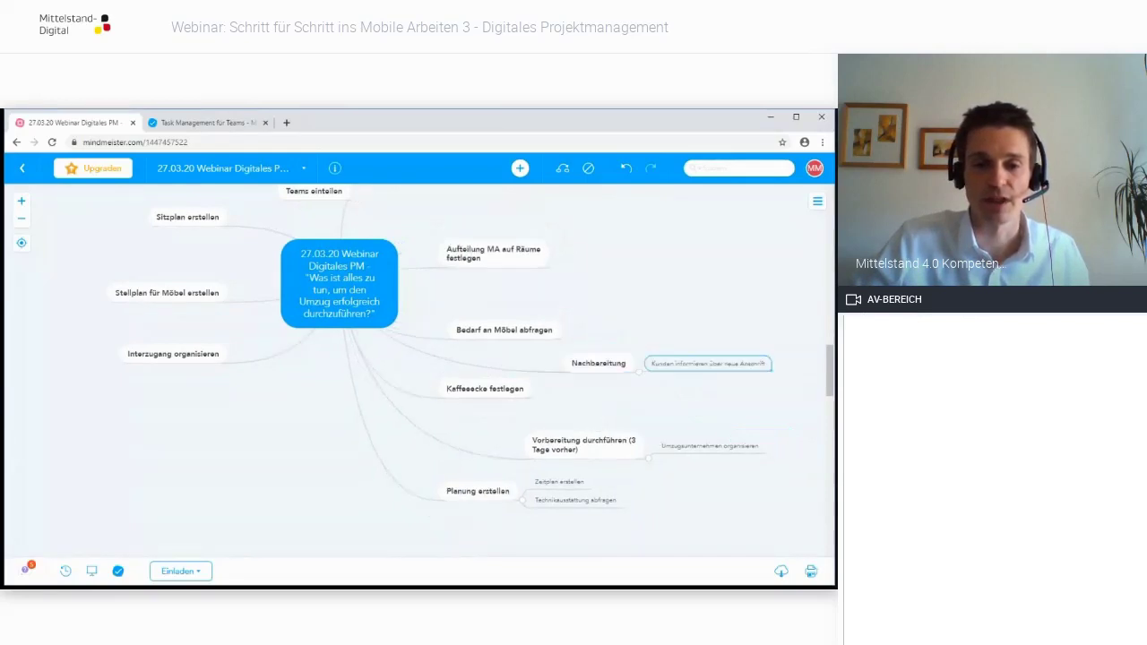
{"action": "left_click_drag", "start_coordinate": [485, 388], "coordinate": [691, 421]}
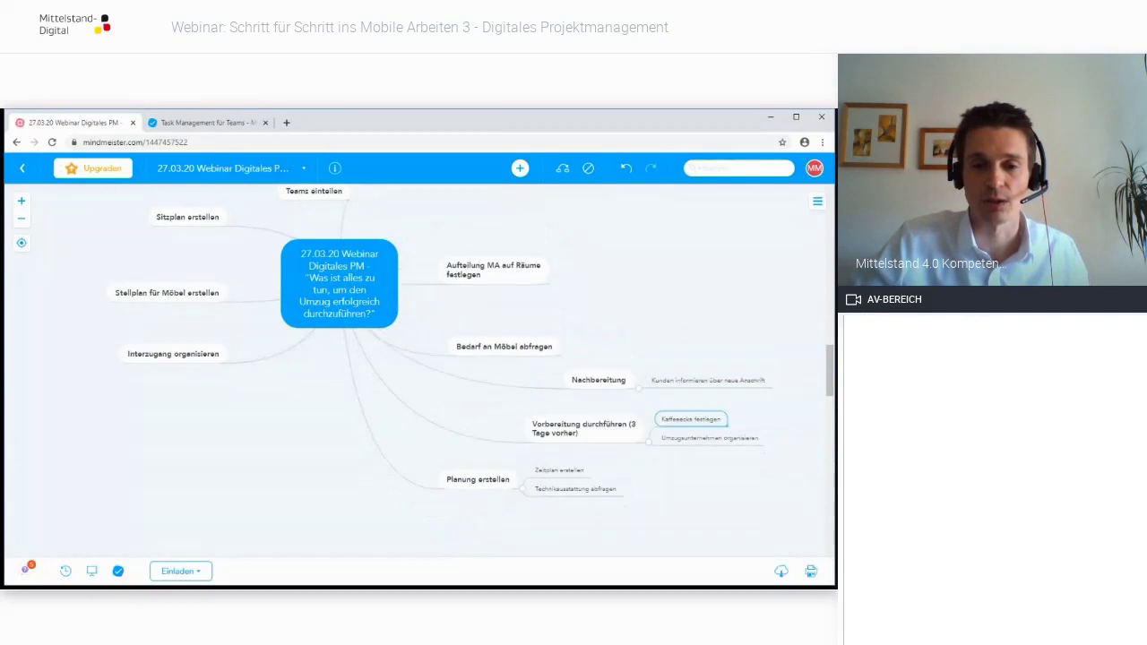
{"action": "left_click_drag", "start_coordinate": [504, 346], "coordinate": [502, 473]}
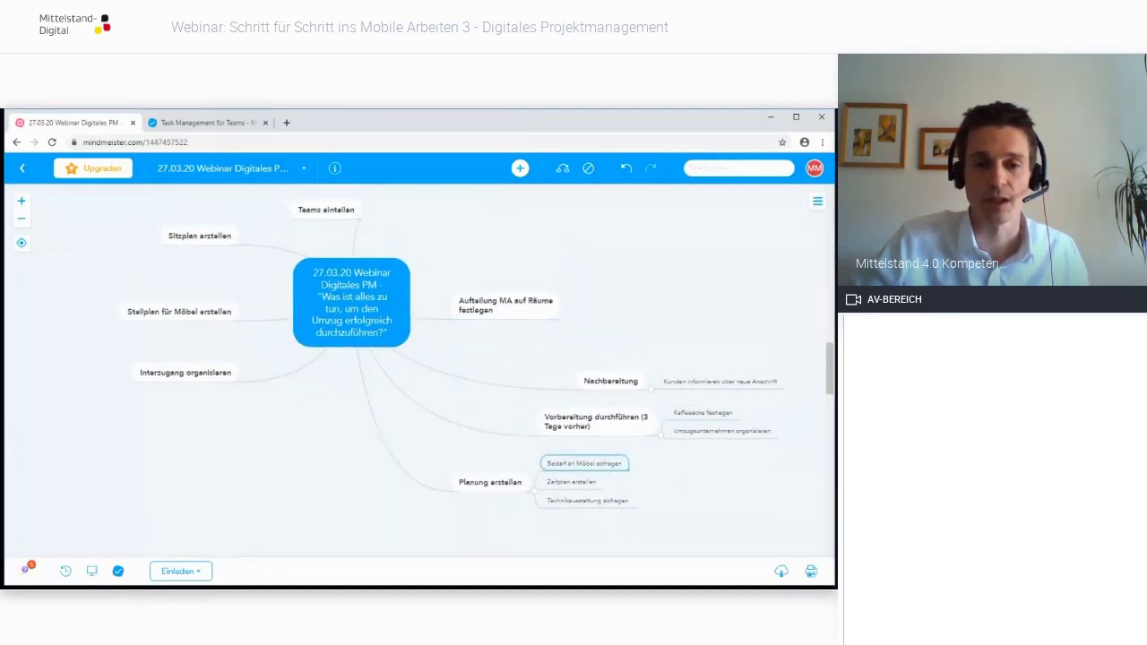
{"action": "left_click_drag", "start_coordinate": [506, 305], "coordinate": [599, 421]}
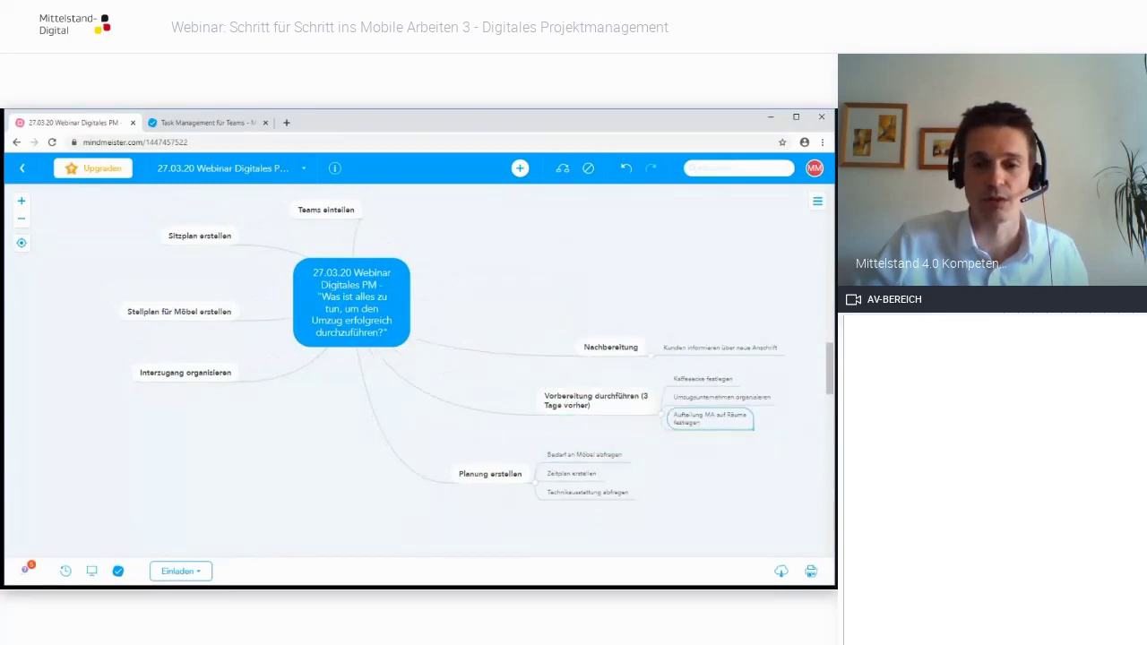
Move "Teams einteilen", "Sitzplan erstellen" and "Interzugang organisieren" under "Planung erstellen", and "Stellplan für Möbel erstellen" under "Vorbereitung durchführen"
{"action": "left_click_drag", "start_coordinate": [333, 233], "coordinate": [497, 496]}
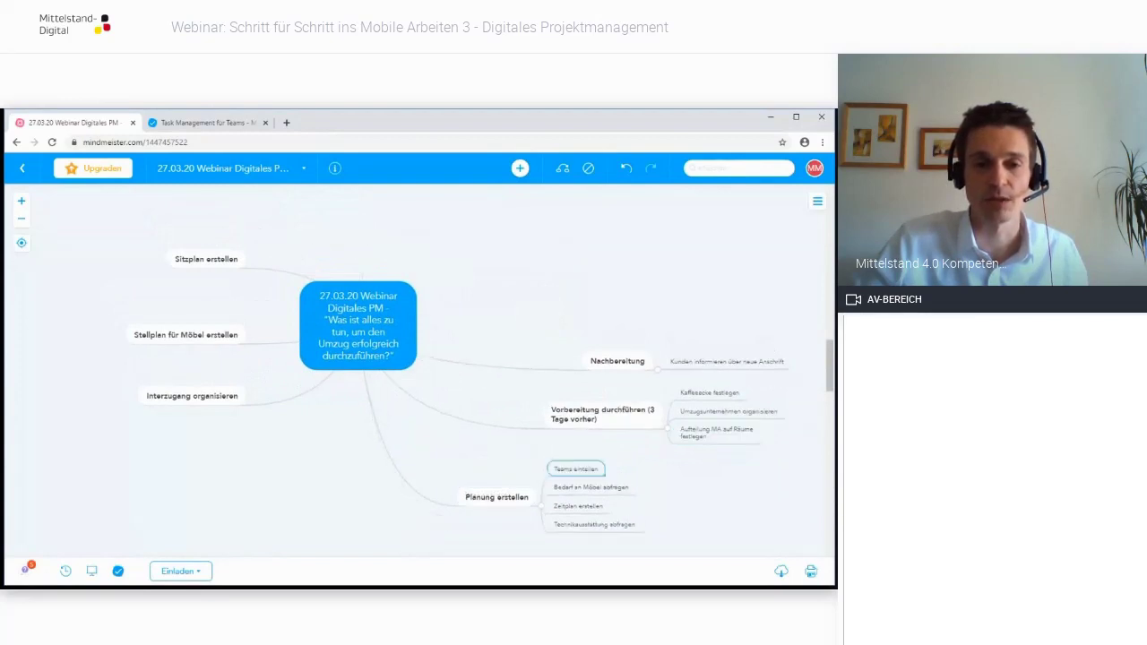
{"action": "left_click_drag", "start_coordinate": [206, 259], "coordinate": [497, 497]}
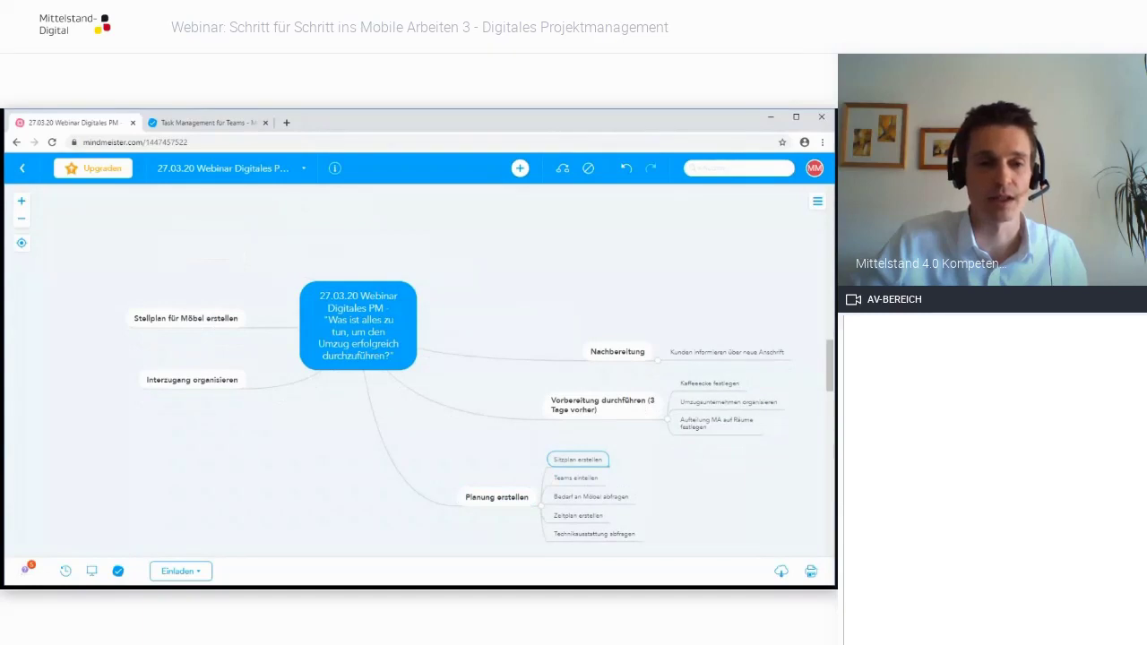
{"action": "left_click_drag", "start_coordinate": [185, 319], "coordinate": [601, 412]}
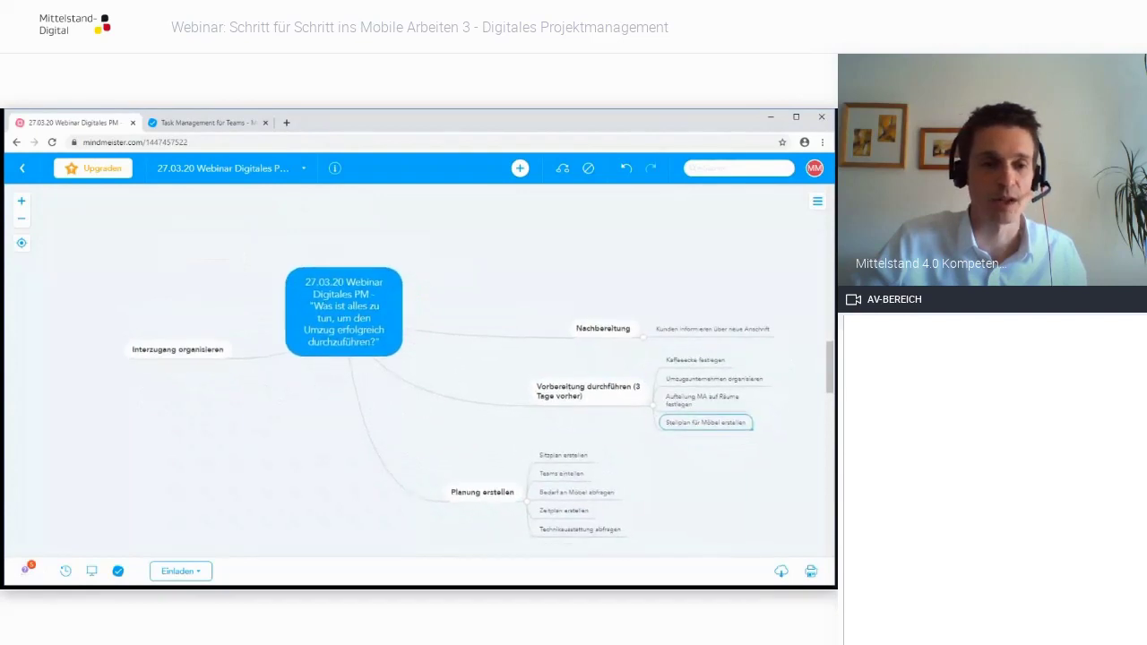
{"action": "left_click_drag", "start_coordinate": [178, 349], "coordinate": [475, 489]}
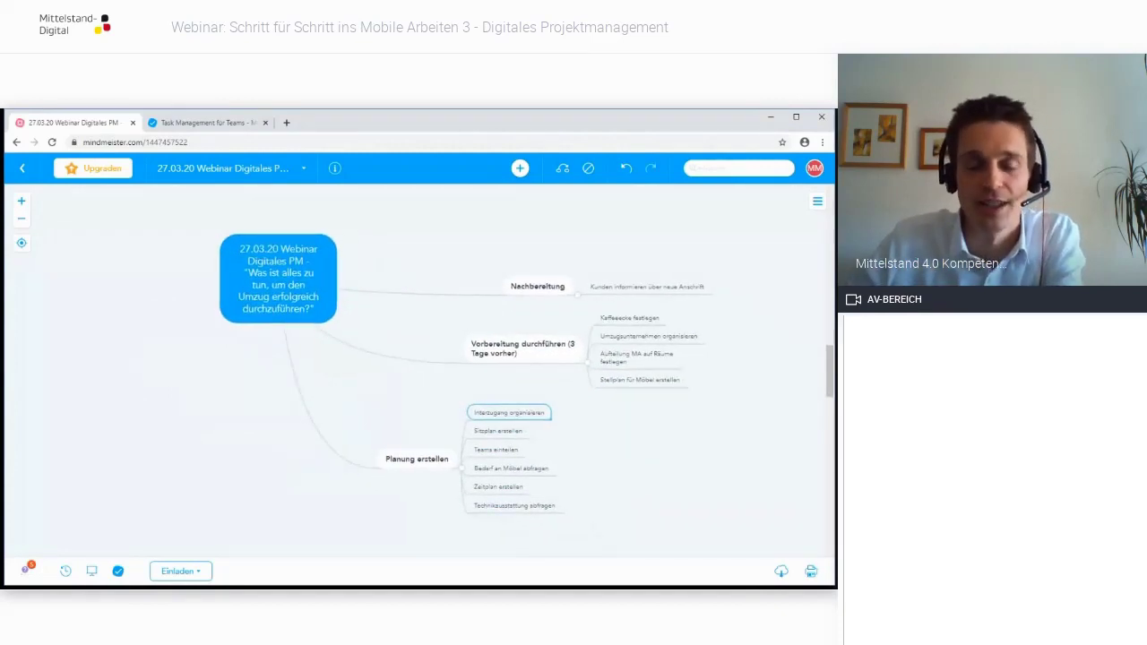
Reposition the Nachbereitung, Vorbereitung and Planung branches closer to the central topic so they are clearly separated from each other
{"action": "left_click_drag", "start_coordinate": [537, 286], "coordinate": [501, 224]}
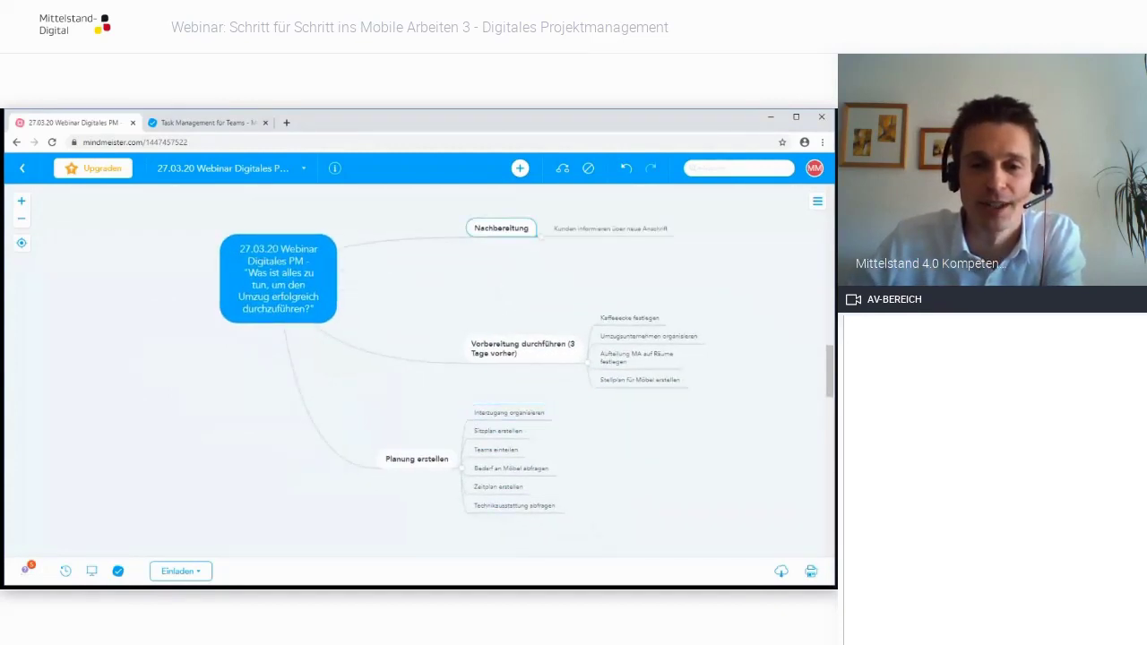
{"action": "left_click_drag", "start_coordinate": [523, 349], "coordinate": [483, 286]}
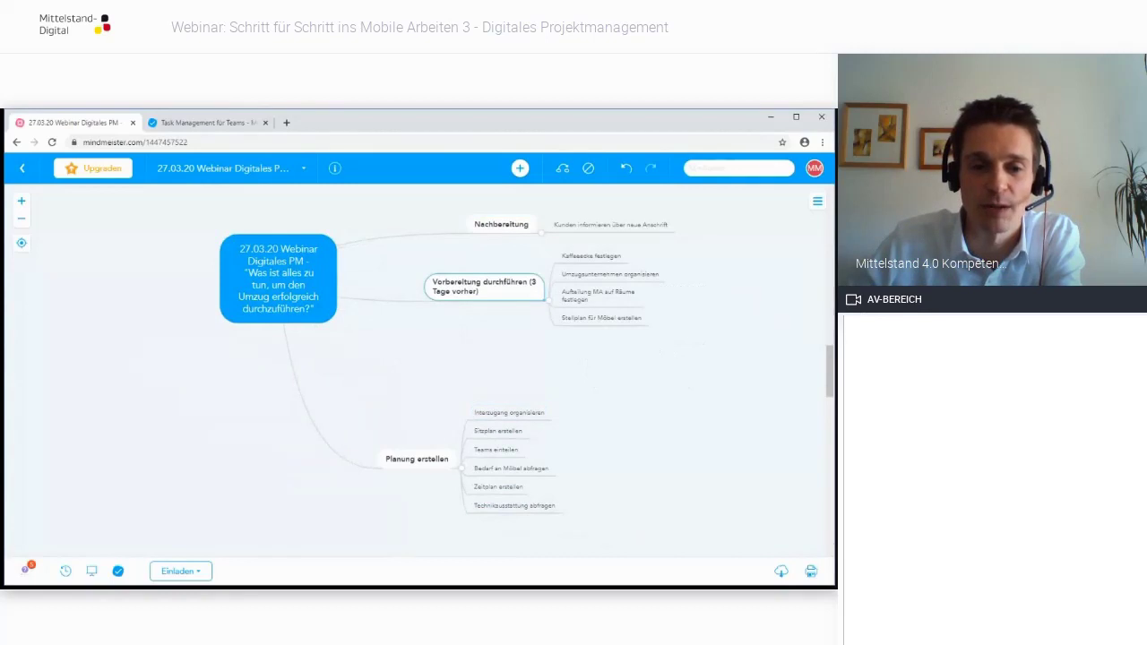
{"action": "left_click_drag", "start_coordinate": [416, 459], "coordinate": [353, 415]}
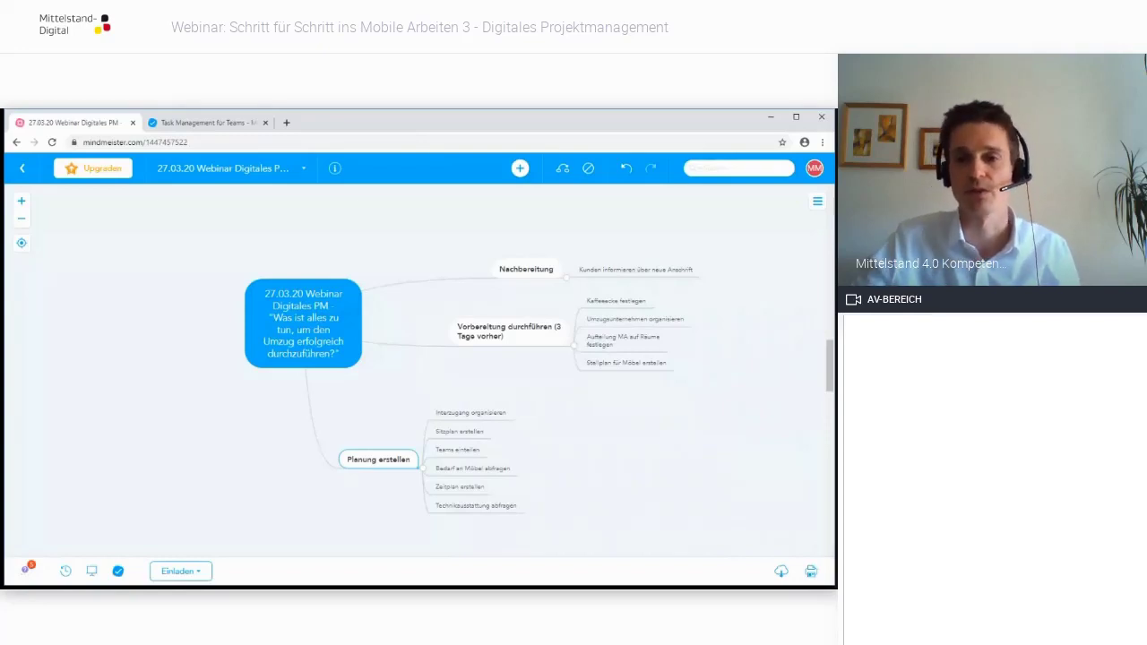
{"action": "left_click", "coordinate": [814, 167]}
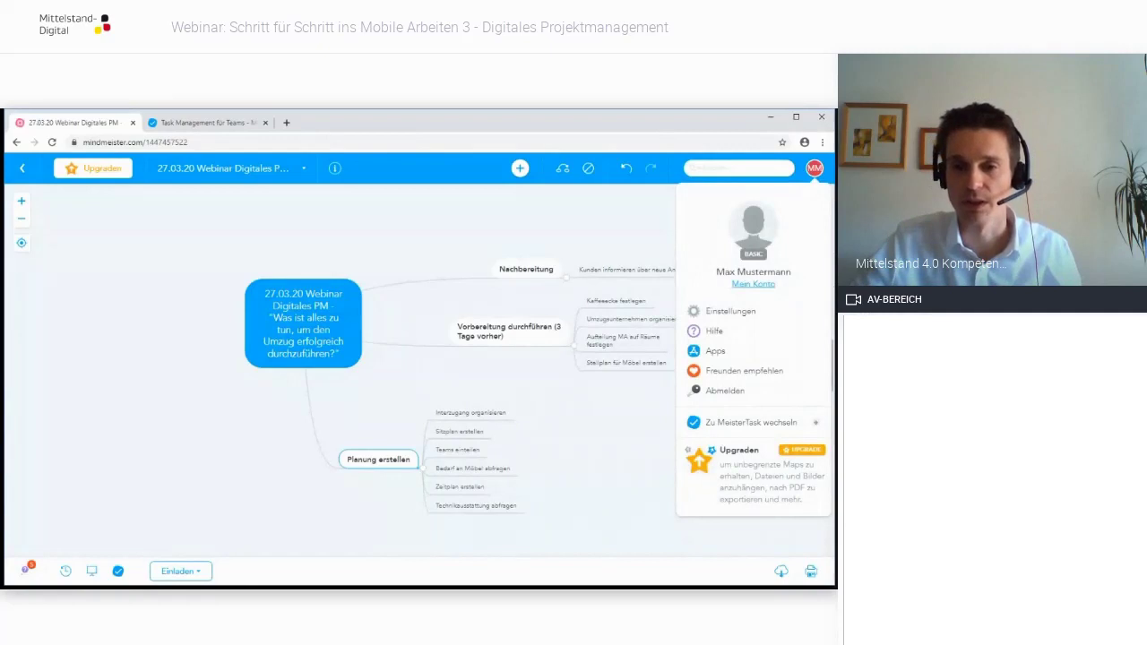
{"action": "key", "text": "Escape"}
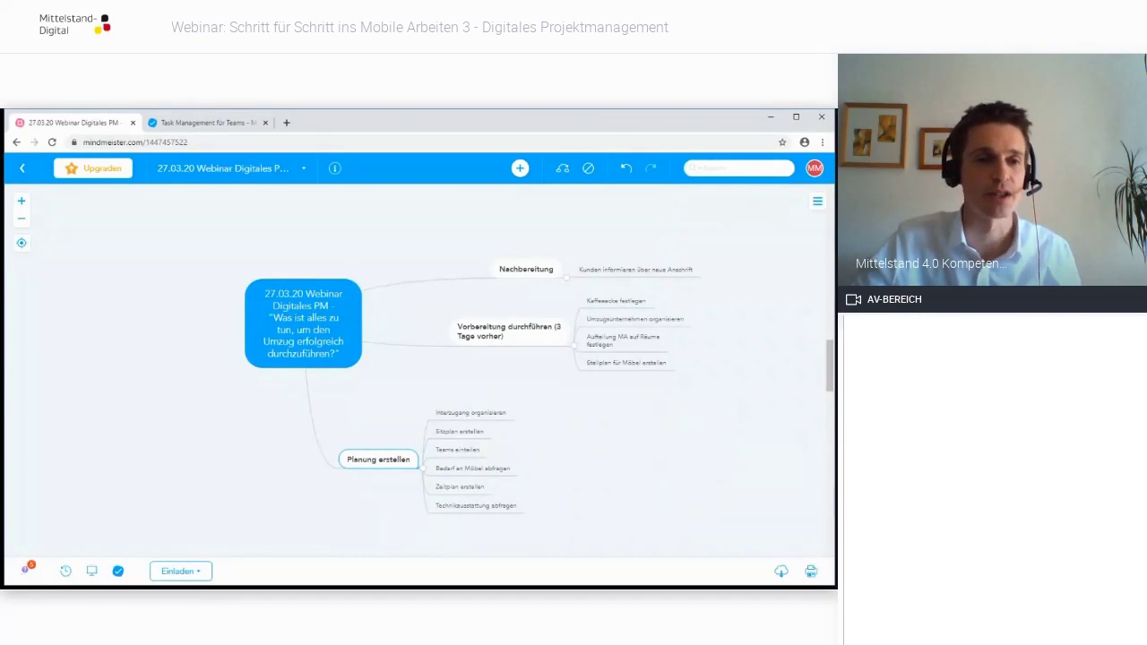
{"action": "left_click_drag", "start_coordinate": [416, 376], "coordinate": [401, 380]}
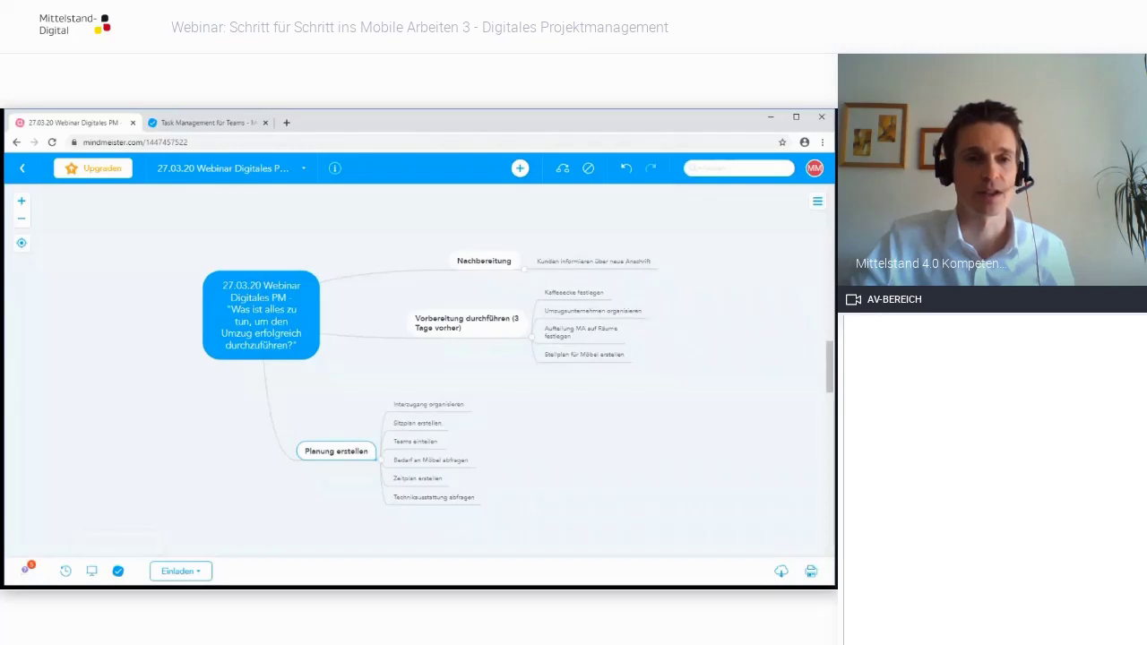
Switch to MeisterTask and open the board of the project "27.03.20 - Webinar Digitales PM"
{"action": "left_click", "coordinate": [208, 123]}
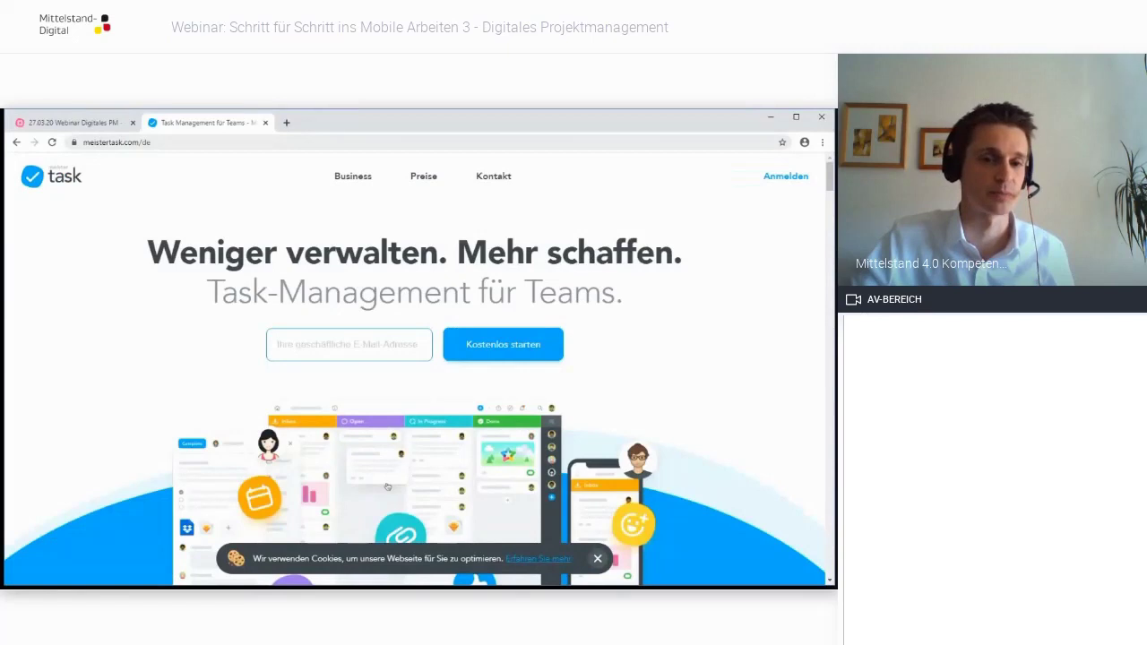
{"action": "key", "text": "ctrl+l"}
{"action": "left_click", "coordinate": [195, 141]}
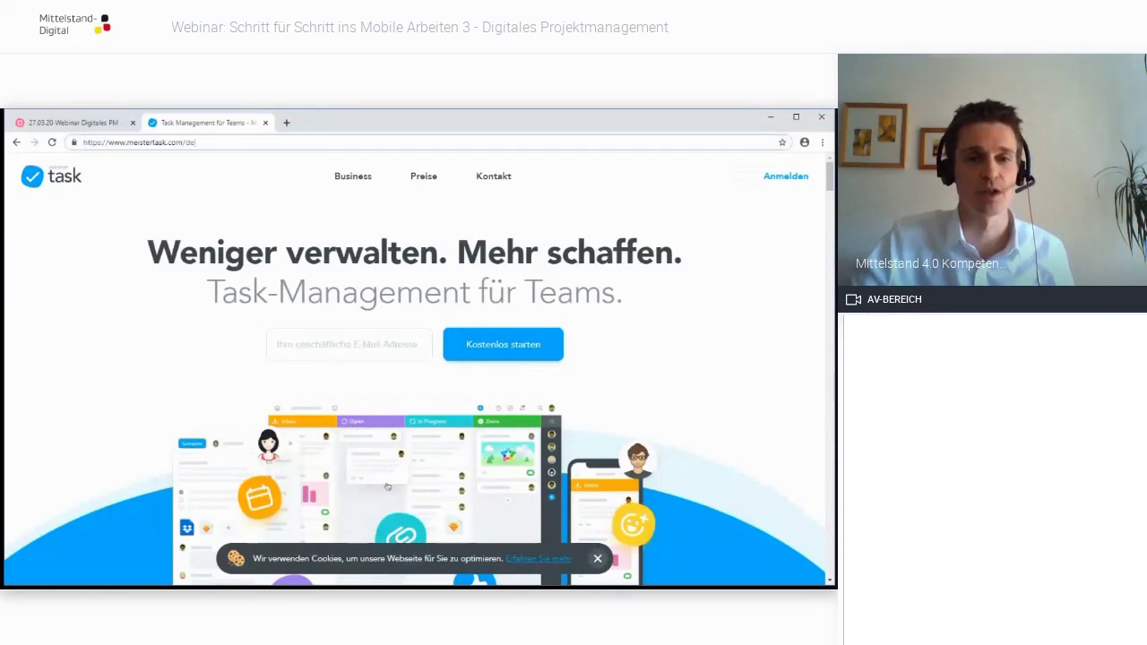
{"action": "key", "text": "Return"}
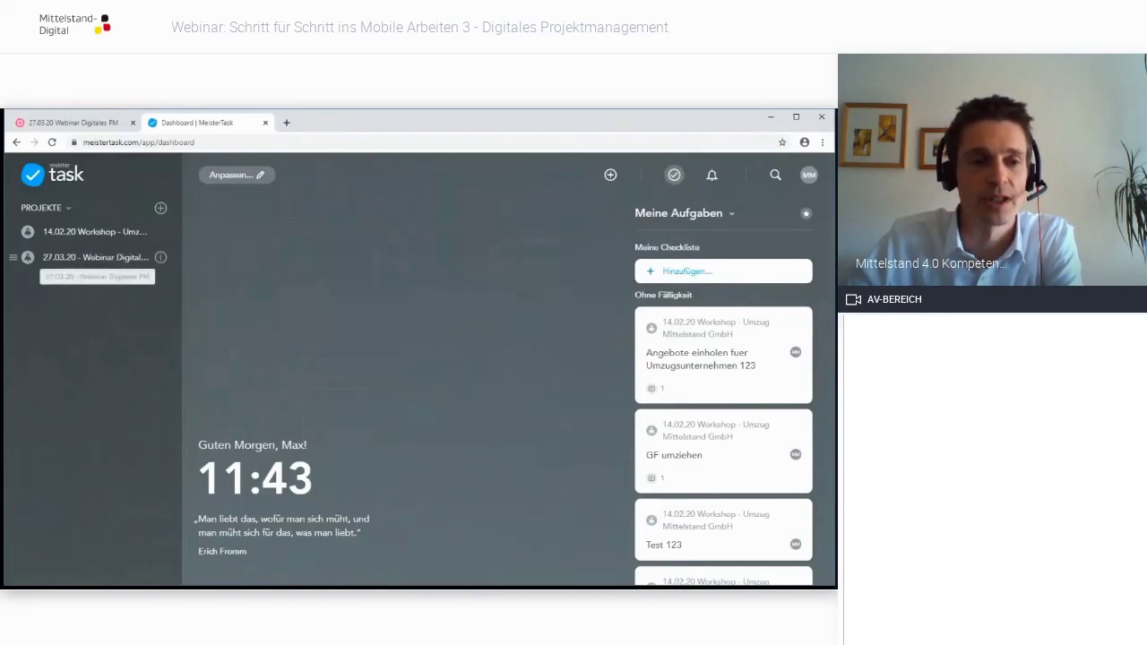
{"action": "left_click", "coordinate": [95, 257]}
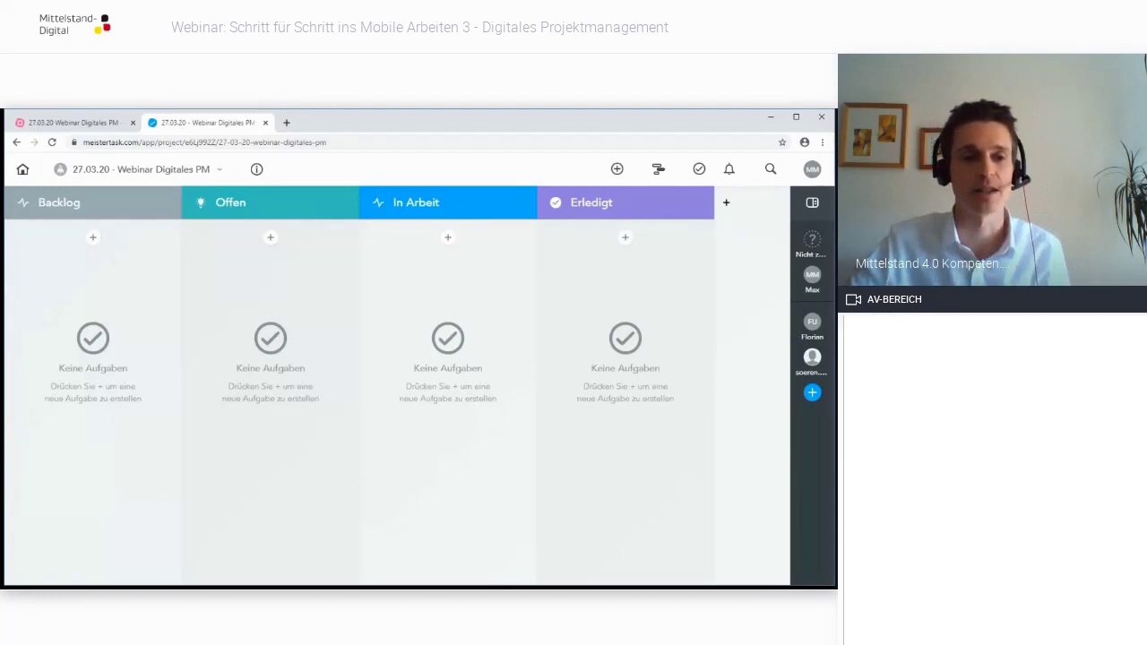
{"action": "left_click", "coordinate": [93, 237]}
{"action": "key", "text": "Escape"}
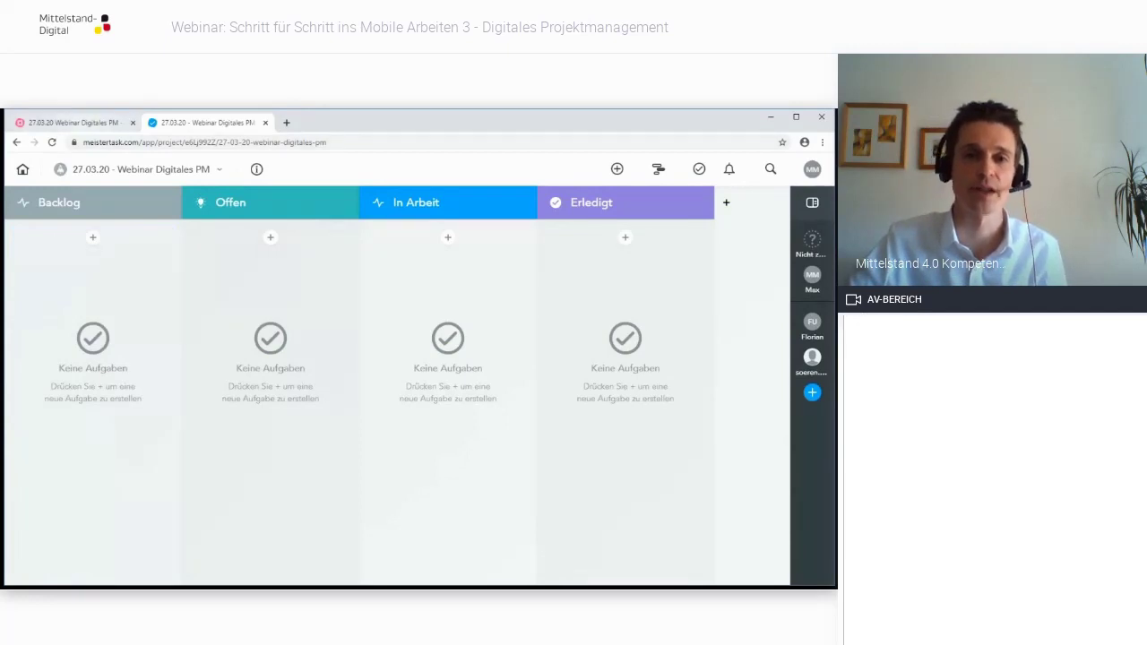
Return to the MindMeister map and open its task assignment with "27.03.20 - Webinar Digitales PM" as the linked project
{"action": "key", "text": "ctrl+Tab"}
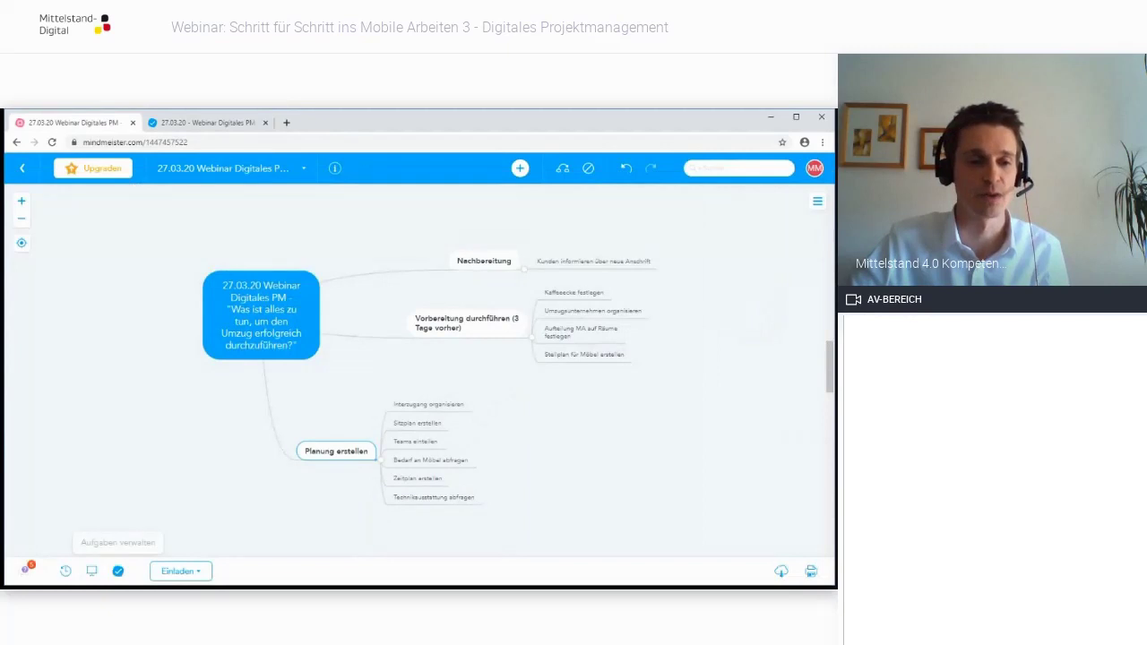
{"action": "left_click", "coordinate": [117, 571]}
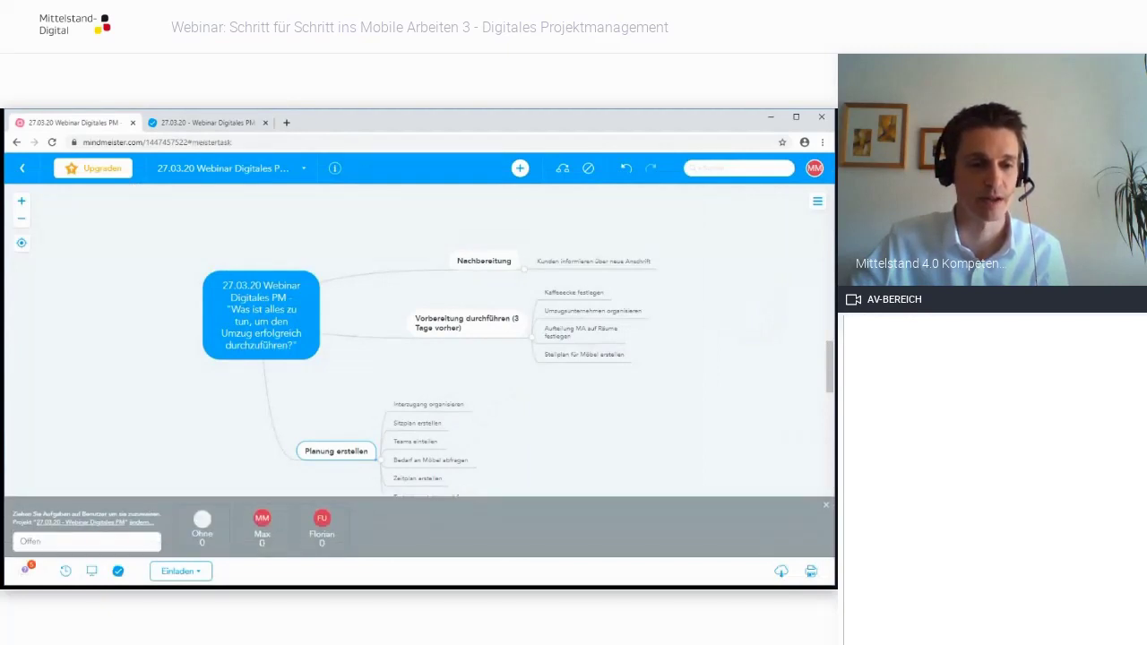
{"action": "left_click", "coordinate": [141, 522]}
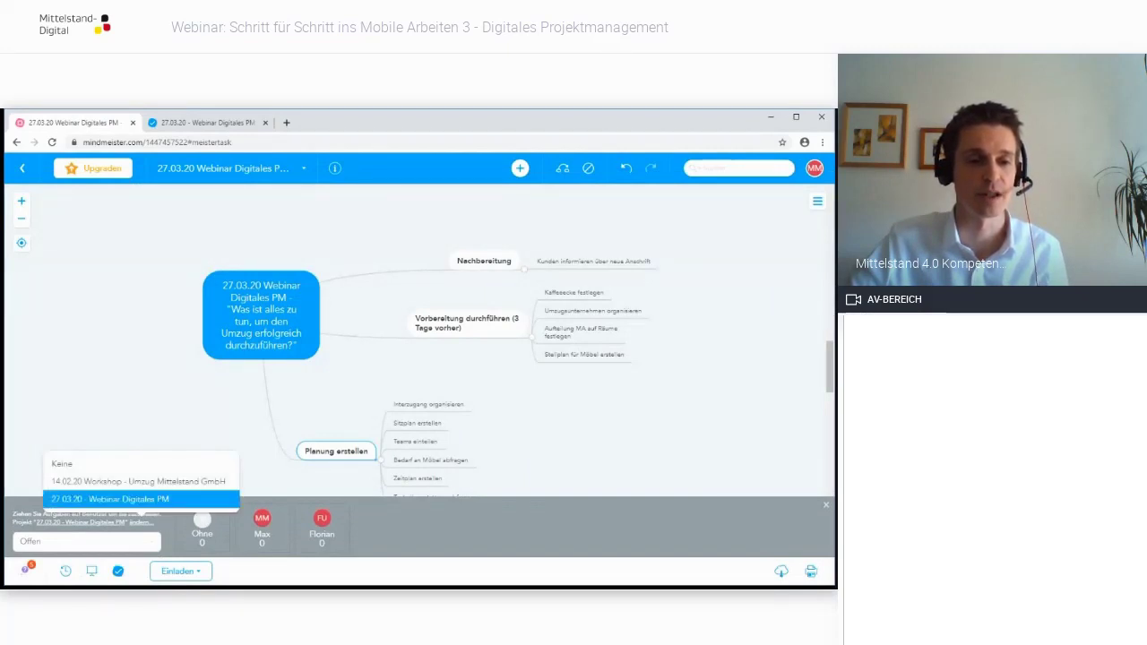
{"action": "left_click", "coordinate": [141, 499]}
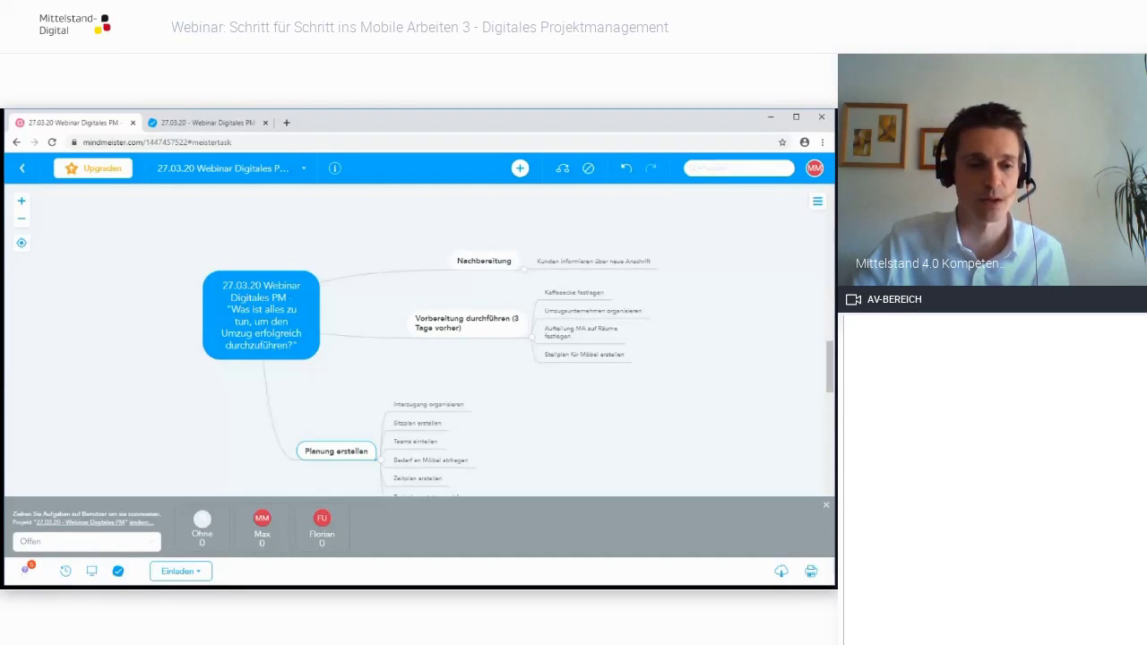
{"action": "left_click", "coordinate": [139, 521]}
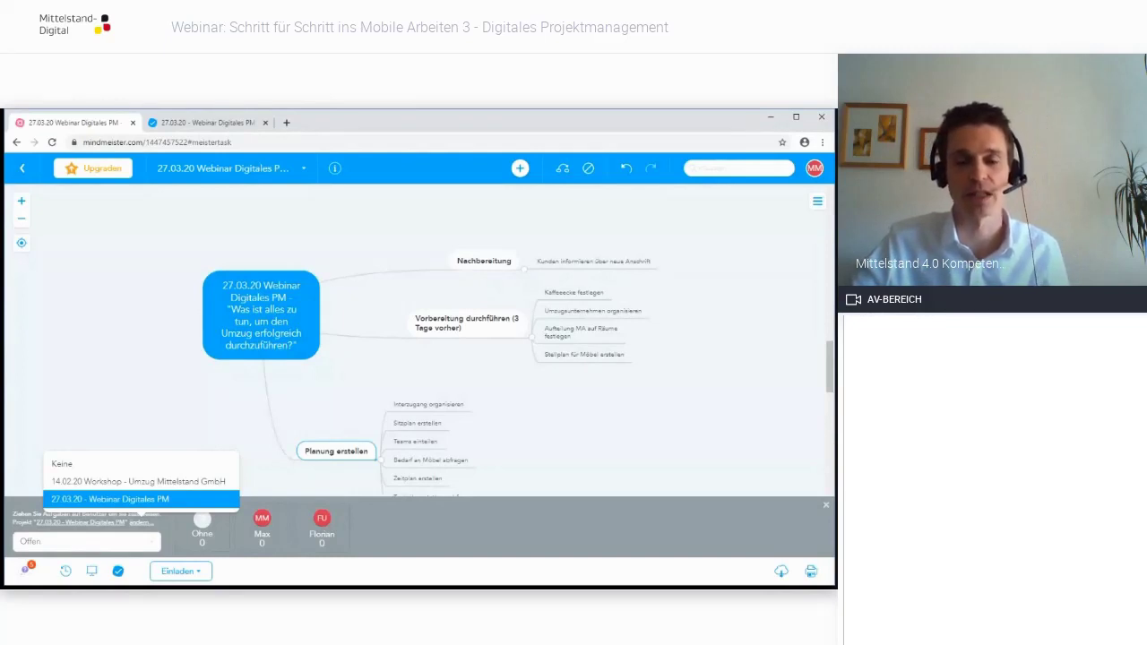
{"action": "key", "text": "Return"}
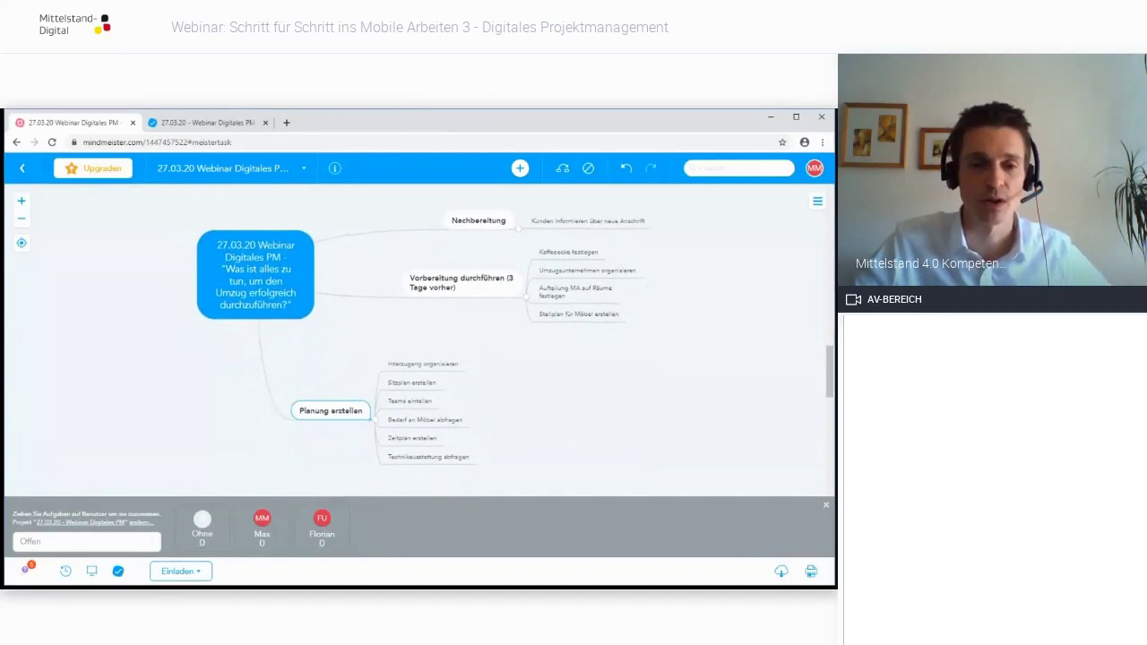
Assign "Interzugang organisieren" to the account owner and "Sitzplan erstellen" to the second member, and add "Teams einteilen" as a task without an assignee
{"action": "left_click_drag", "start_coordinate": [423, 364], "coordinate": [265, 529]}
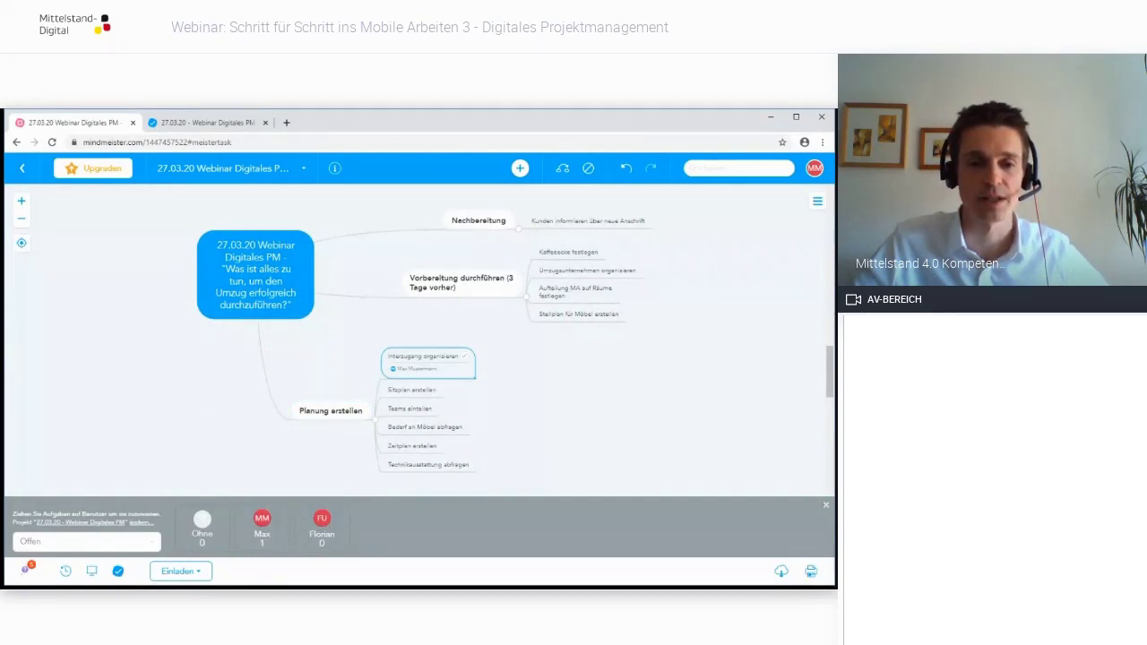
{"action": "left_click", "coordinate": [411, 390]}
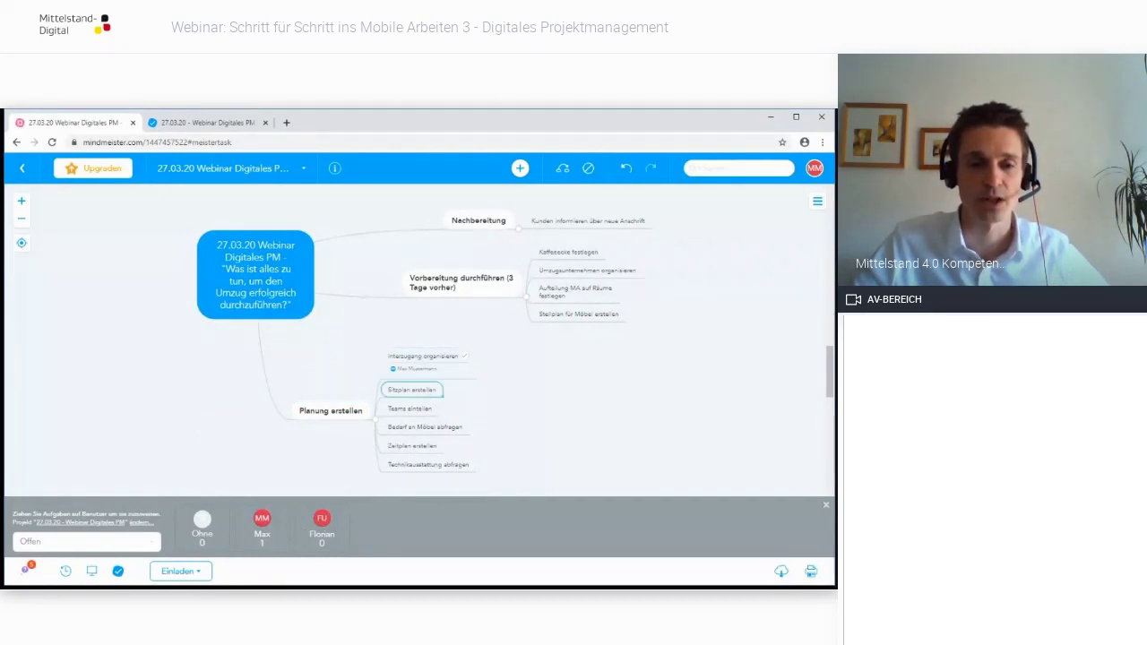
{"action": "left_click_drag", "start_coordinate": [412, 389], "coordinate": [322, 524]}
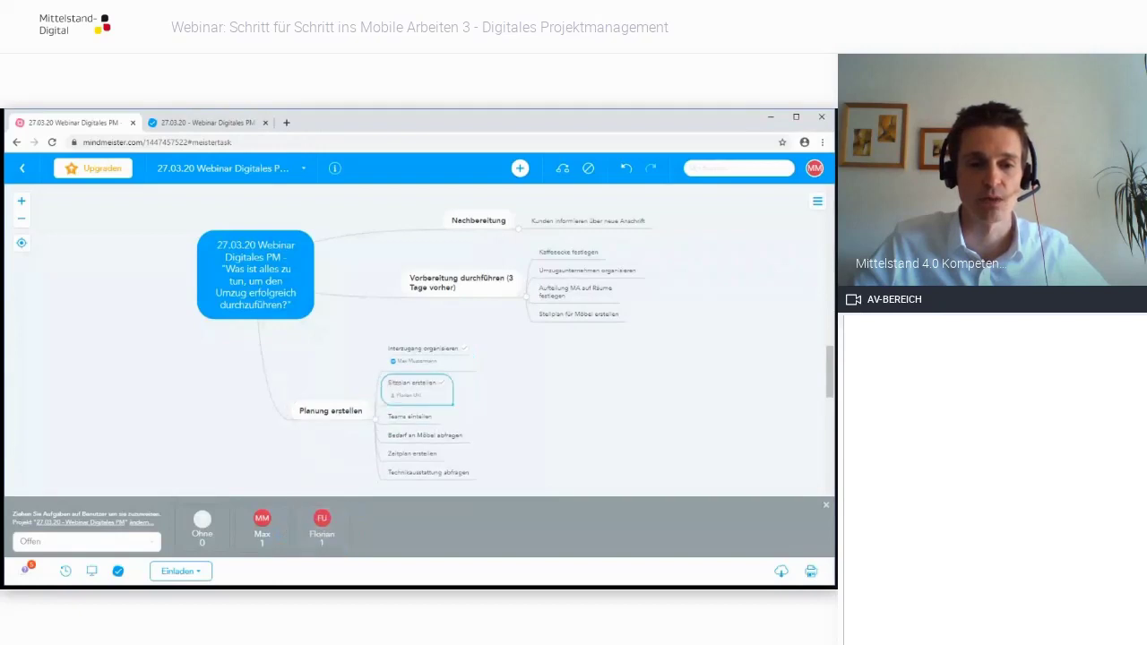
{"action": "left_click", "coordinate": [410, 416]}
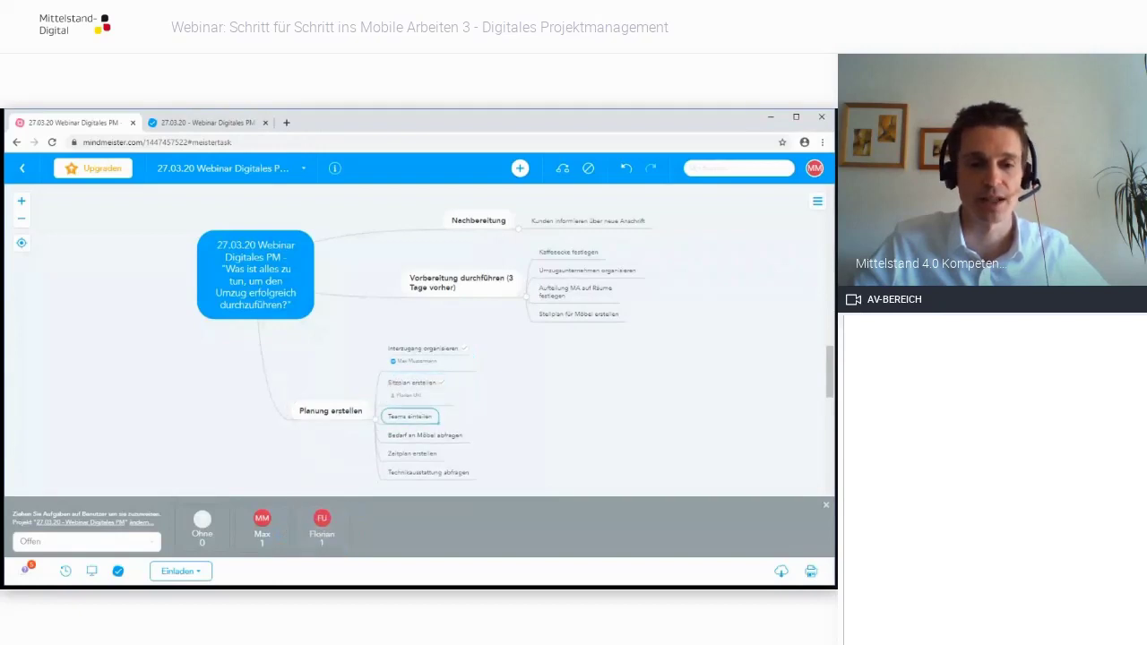
{"action": "left_click_drag", "start_coordinate": [409, 416], "coordinate": [203, 521]}
{"action": "left_click_drag", "start_coordinate": [251, 431], "coordinate": [271, 394]}
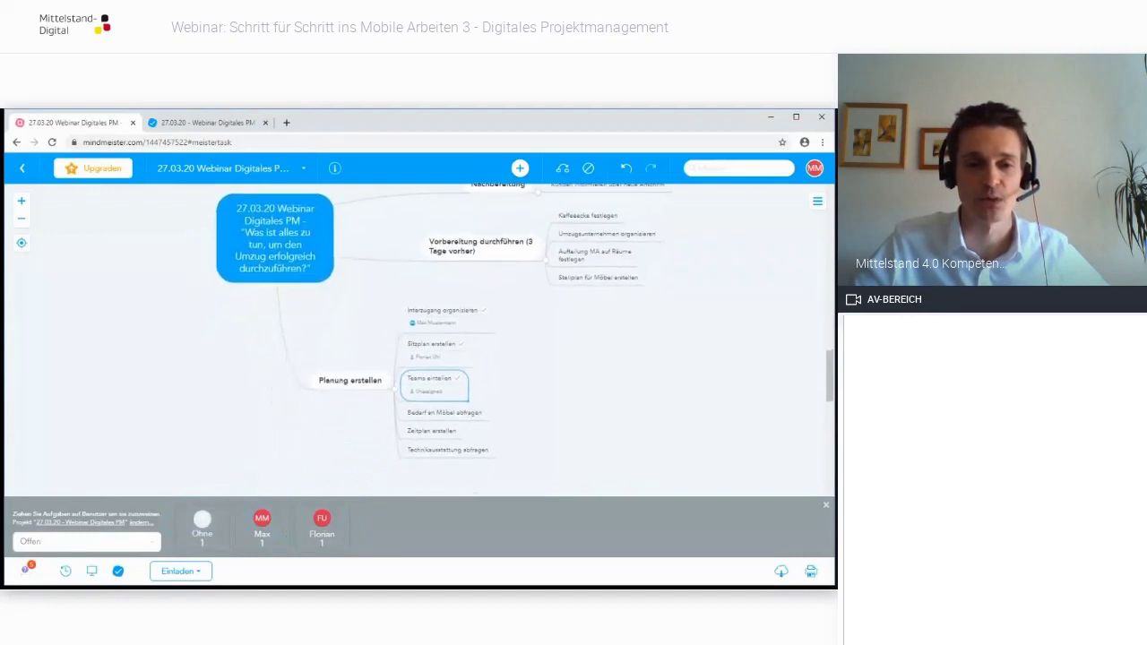
Assign "Bedarf an Möbel abfragen" and "Zeitplan erstellen" to the account owner, and "Technikausstattung abfragen" to the second member
{"action": "left_click_drag", "start_coordinate": [443, 412], "coordinate": [262, 520]}
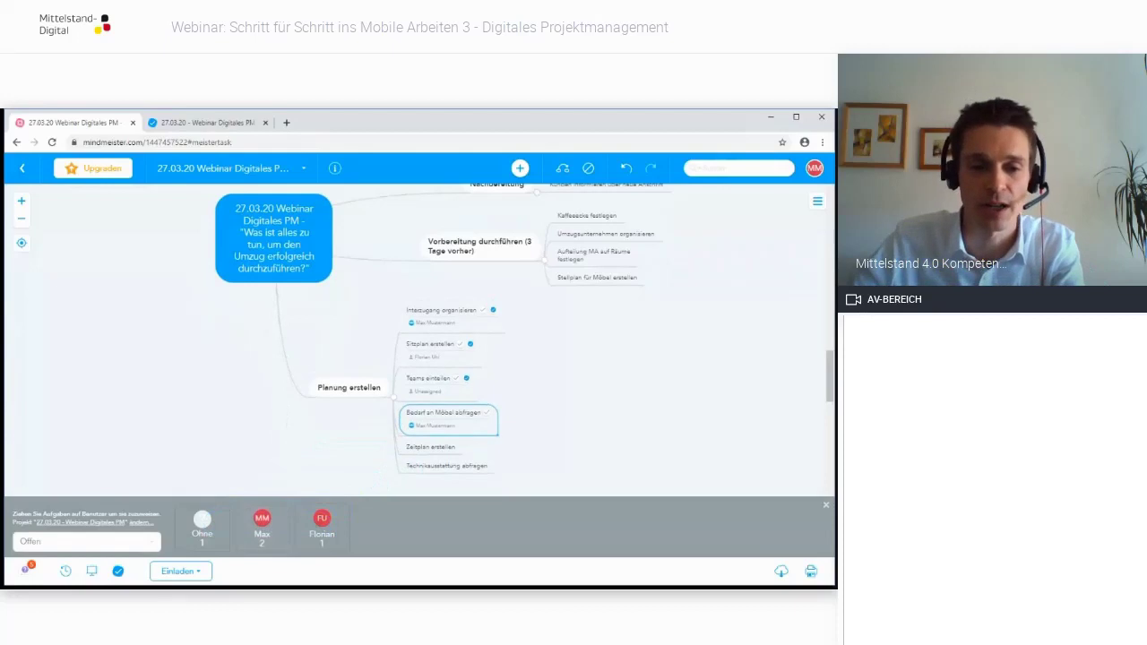
{"action": "left_click_drag", "start_coordinate": [430, 446], "coordinate": [262, 518]}
{"action": "left_click_drag", "start_coordinate": [446, 481], "coordinate": [322, 520]}
Add "Kunden informieren über neue Anschrift" as a task without an assignee and assign "Kaffeeecke festlegen" to the second member
{"action": "left_click_drag", "start_coordinate": [488, 424], "coordinate": [421, 539]}
{"action": "left_click", "coordinate": [504, 266]}
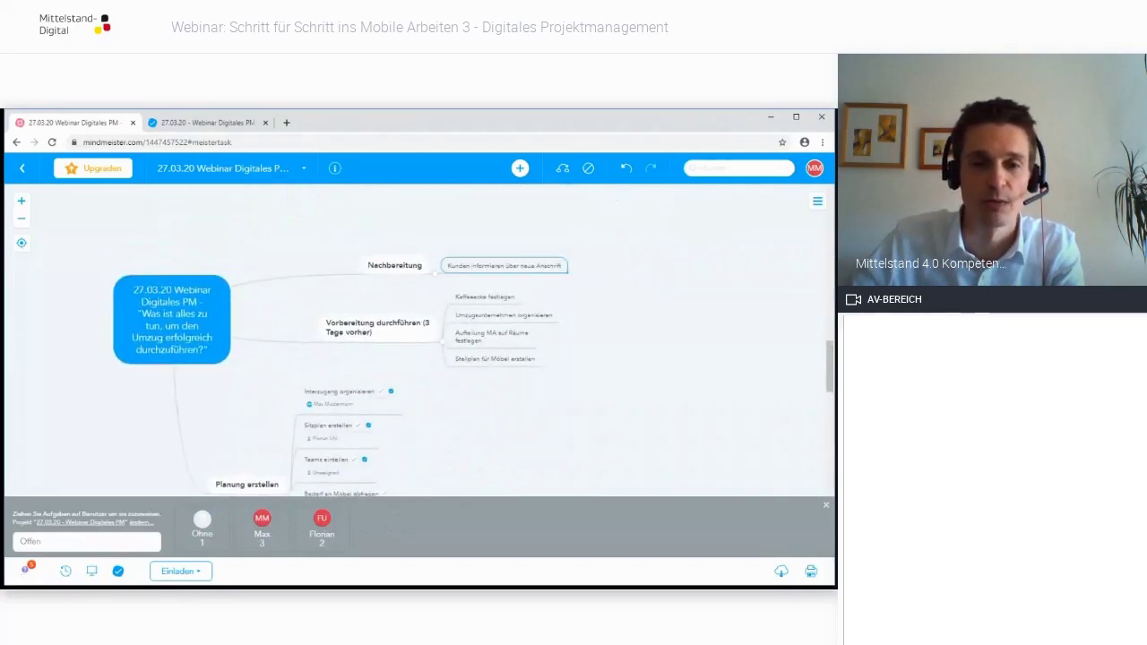
{"action": "left_click_drag", "start_coordinate": [504, 265], "coordinate": [202, 524]}
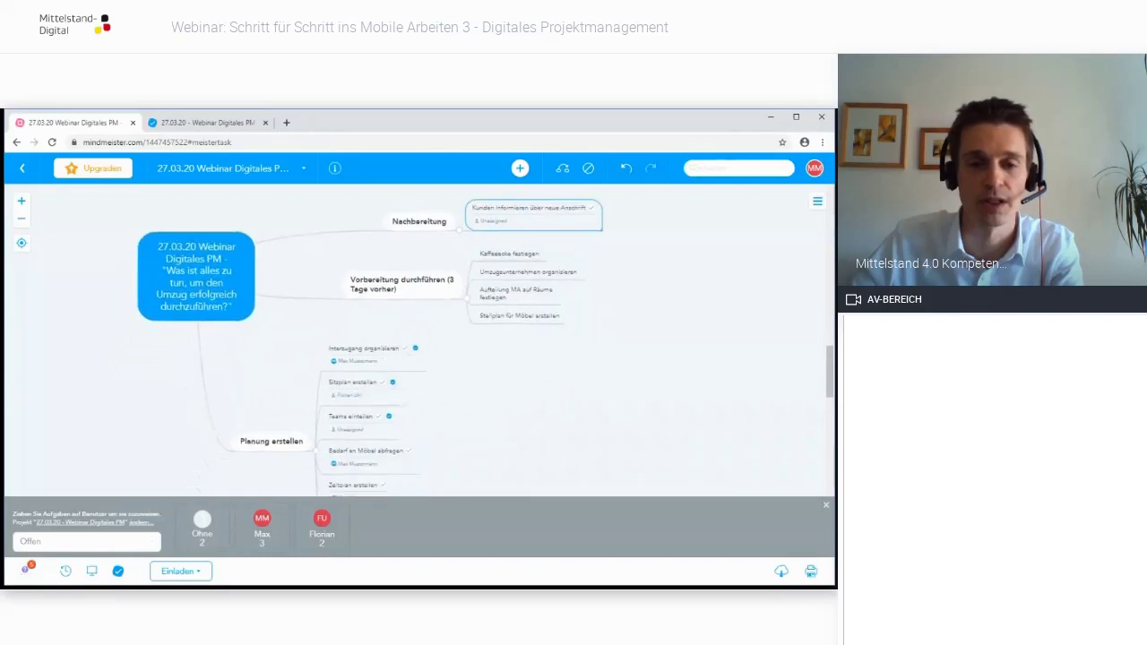
{"action": "left_click", "coordinate": [509, 254]}
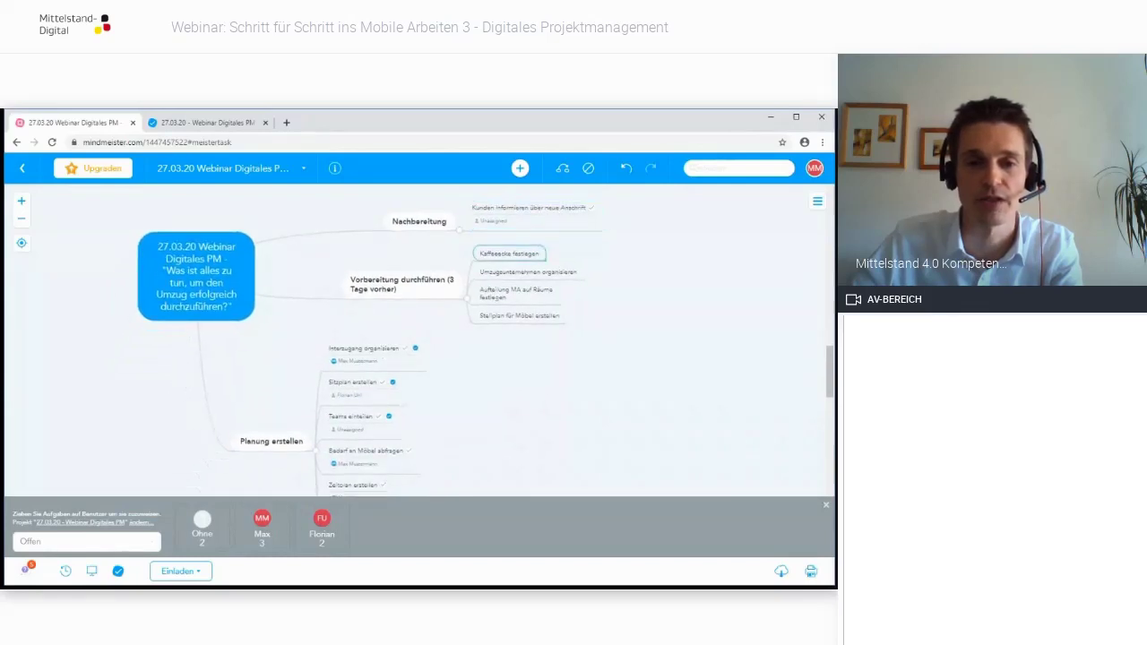
{"action": "left_click_drag", "start_coordinate": [509, 254], "coordinate": [323, 524]}
Assign "Umzugsunternehmen organisieren" and "Aufteilung MA auf Räume festlegen" to the account owner, and "Stellplan für Möbel erstellen" to the second member
{"action": "left_click_drag", "start_coordinate": [528, 280], "coordinate": [264, 529]}
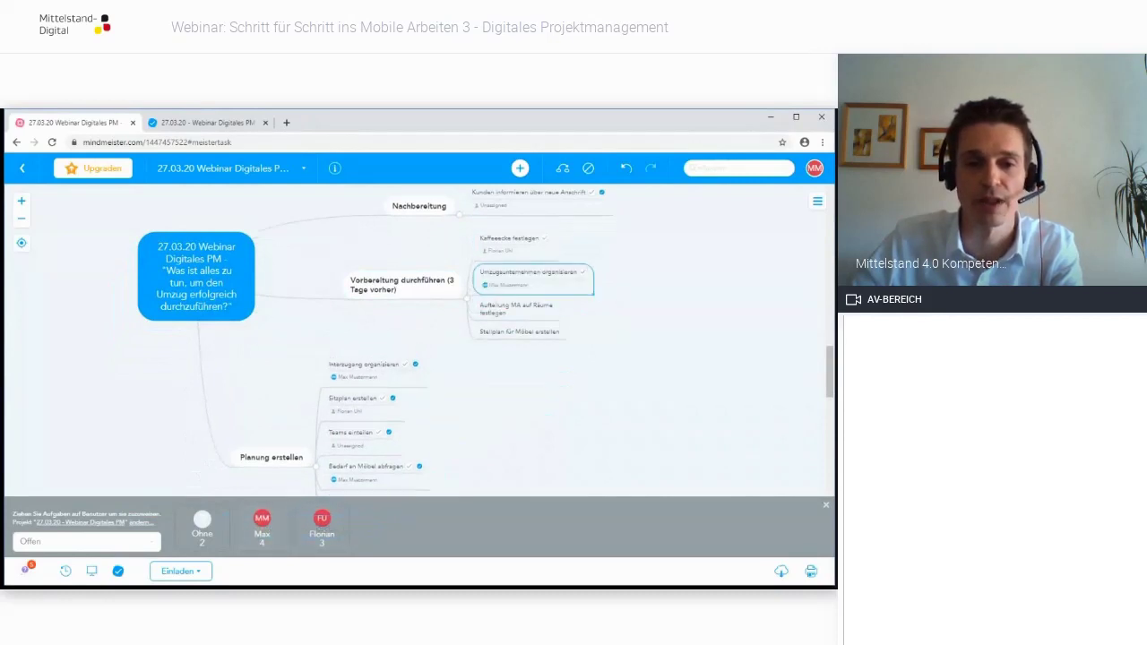
{"action": "left_click_drag", "start_coordinate": [516, 307], "coordinate": [265, 528]}
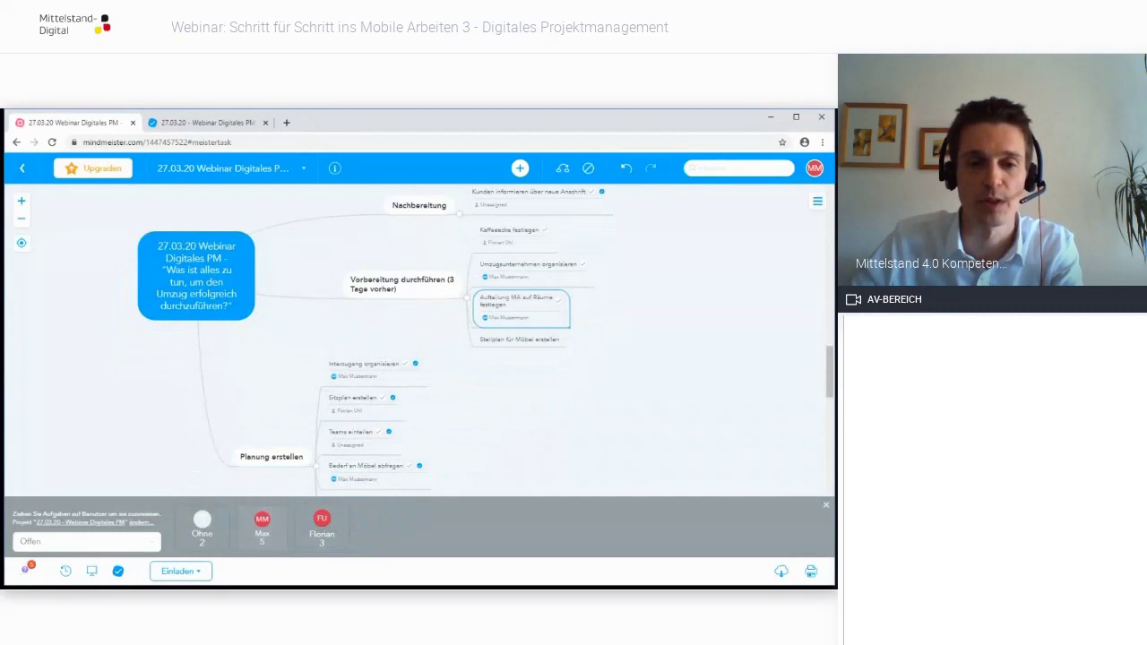
{"action": "left_click_drag", "start_coordinate": [519, 339], "coordinate": [323, 533]}
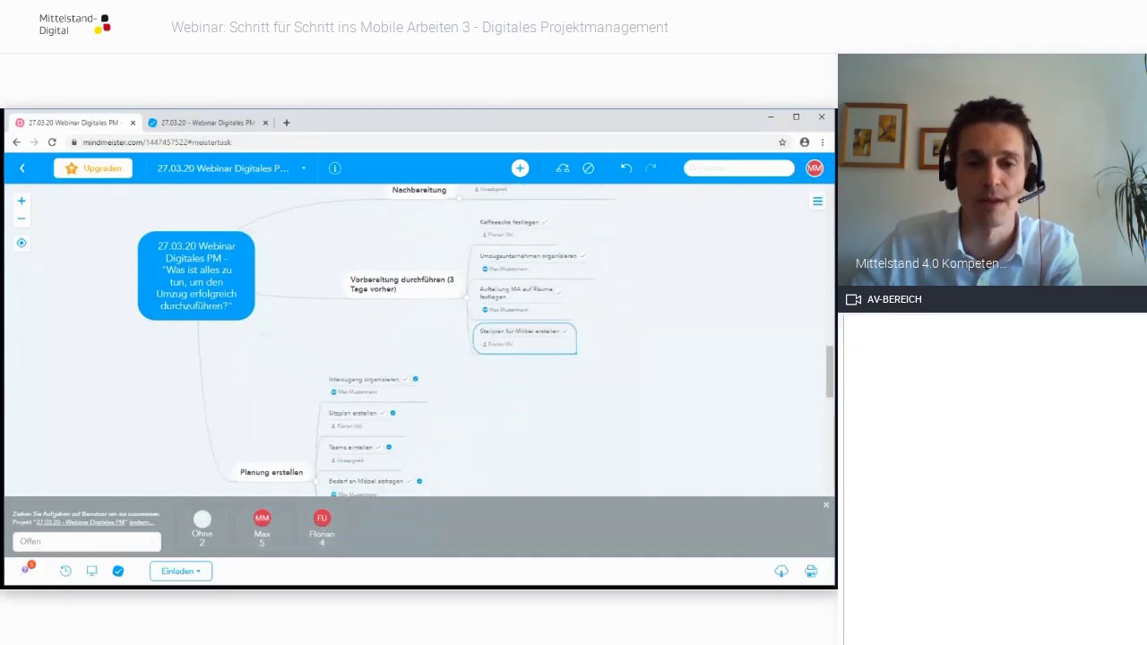
{"action": "left_click_drag", "start_coordinate": [265, 334], "coordinate": [275, 287]}
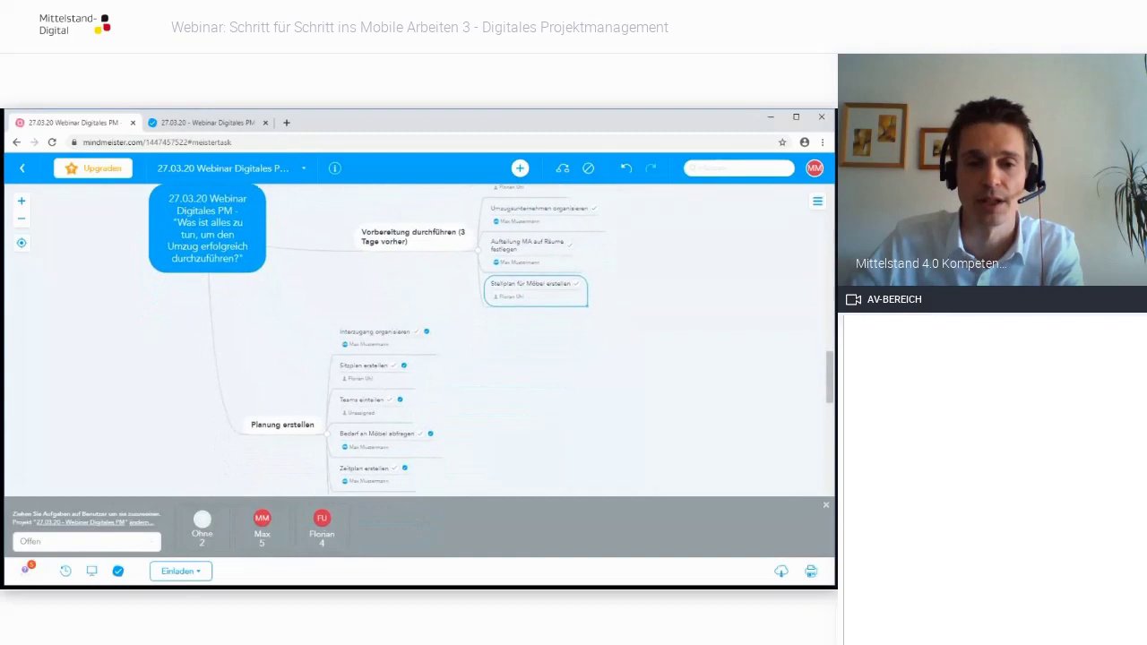
{"action": "left_click_drag", "start_coordinate": [451, 375], "coordinate": [439, 457]}
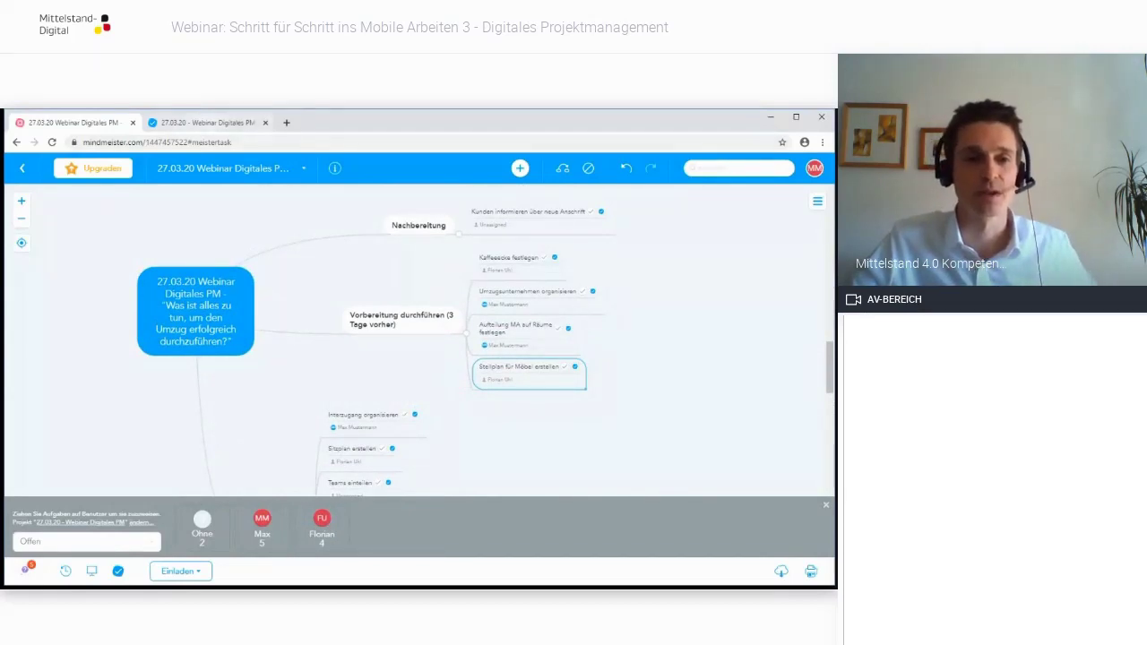
Switch to the MeisterTask board and look through the tasks imported into the Offen section
{"action": "key", "text": "ctrl+Tab"}
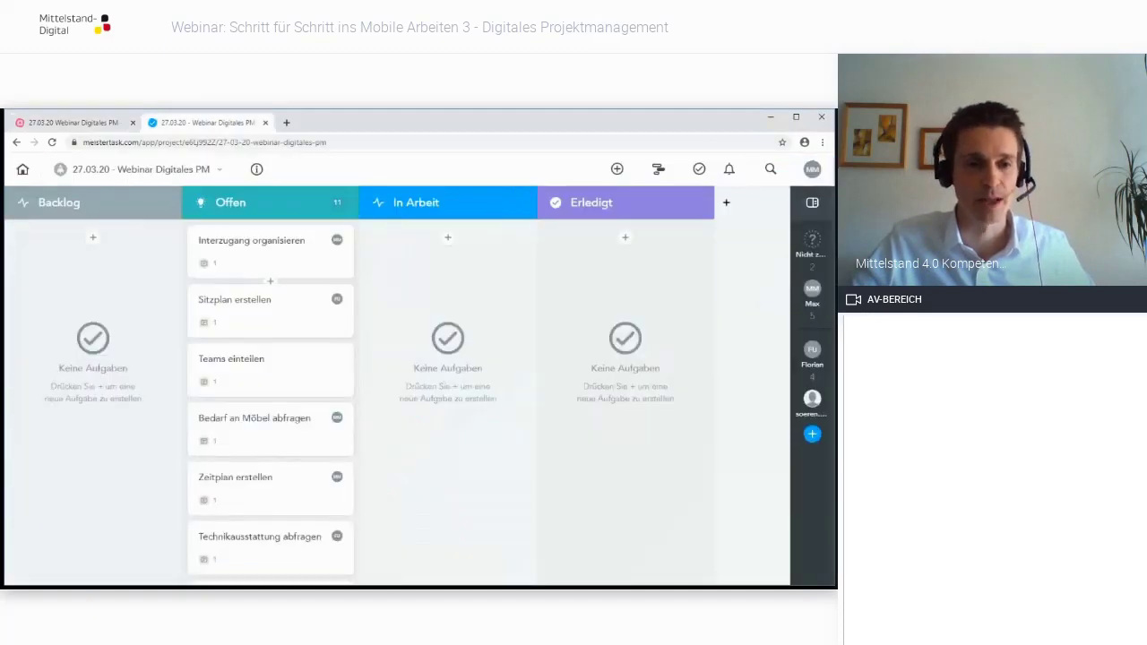
{"action": "scroll", "coordinate": [271, 403], "scroll_direction": "down", "scroll_amount": 5}
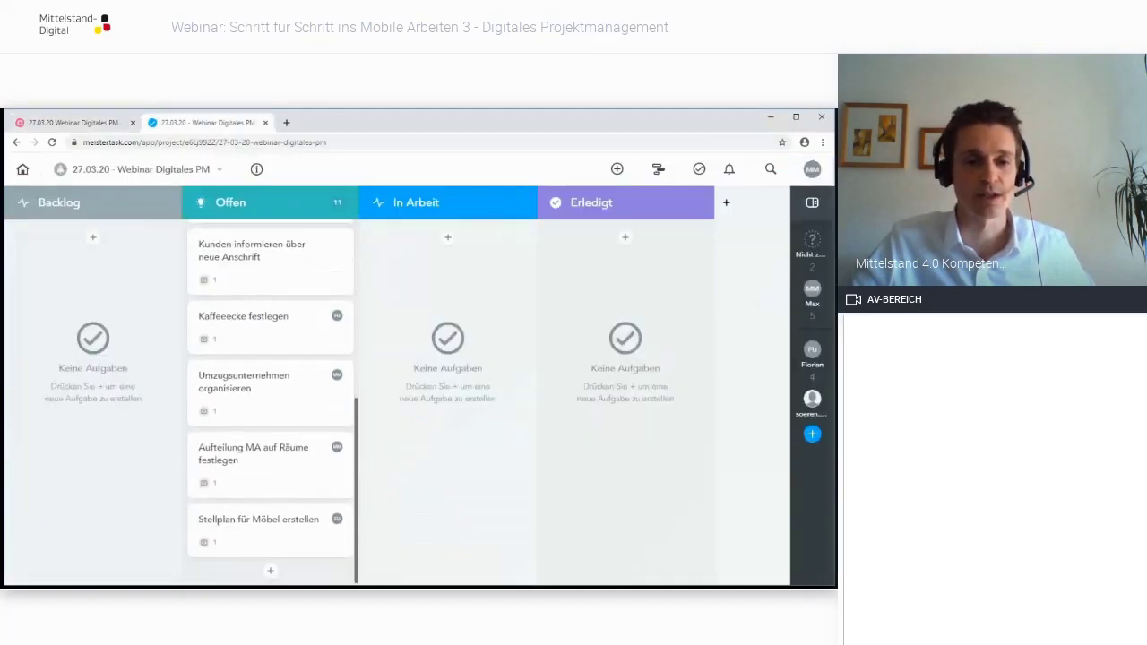
{"action": "scroll", "coordinate": [270, 403], "scroll_direction": "up", "scroll_amount": 5}
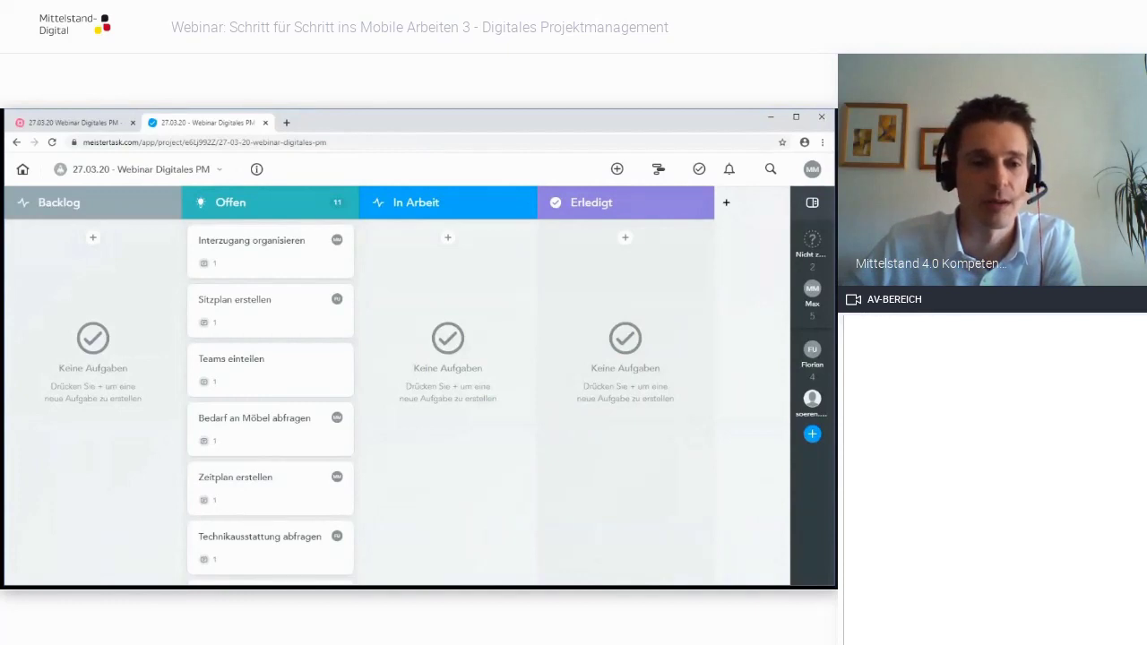
{"action": "scroll", "coordinate": [271, 403], "scroll_direction": "down", "scroll_amount": 5}
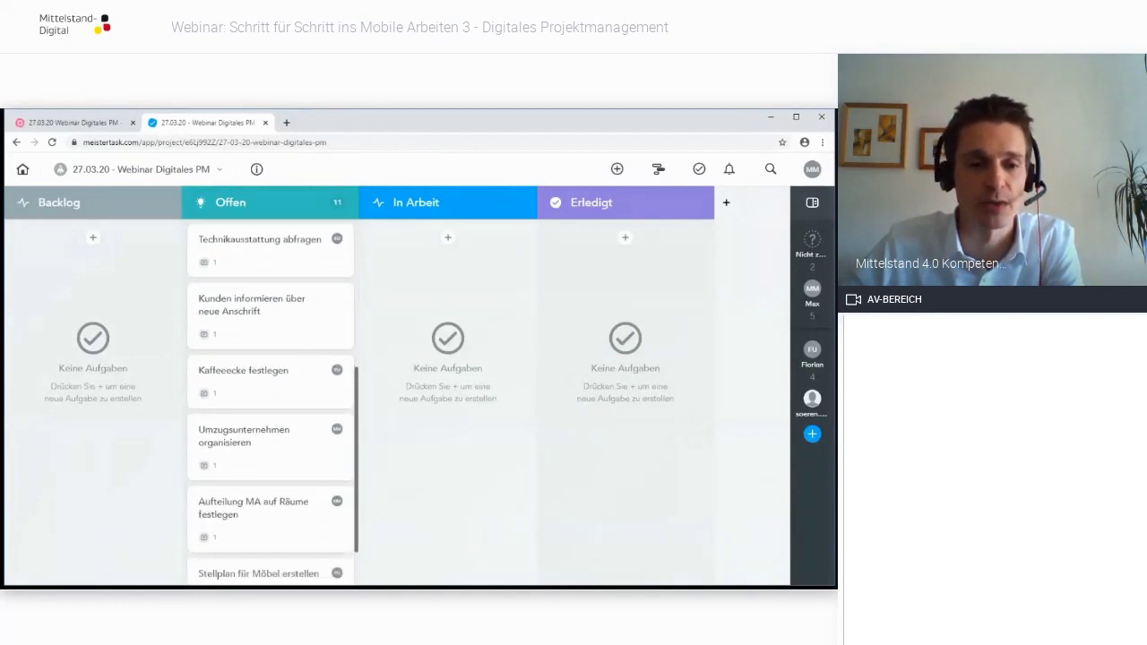
{"action": "scroll", "coordinate": [271, 403], "scroll_direction": "up", "scroll_amount": 5}
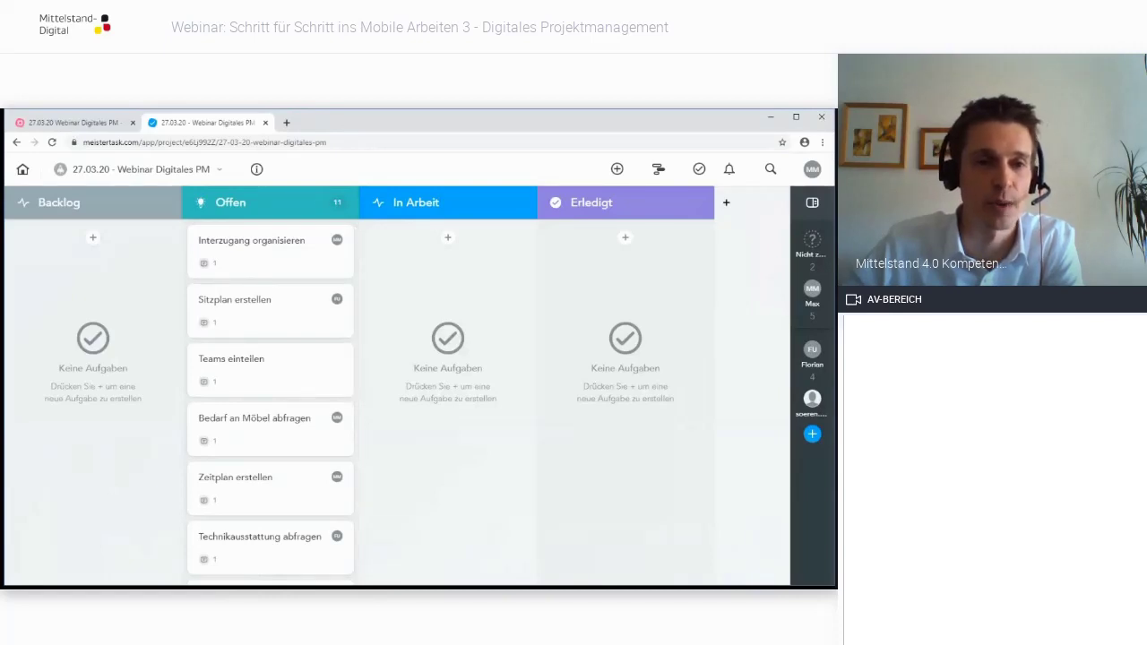
Return to the MindMeister map and check which project sections can be chosen as the destination for tasks
{"action": "left_click", "coordinate": [73, 123]}
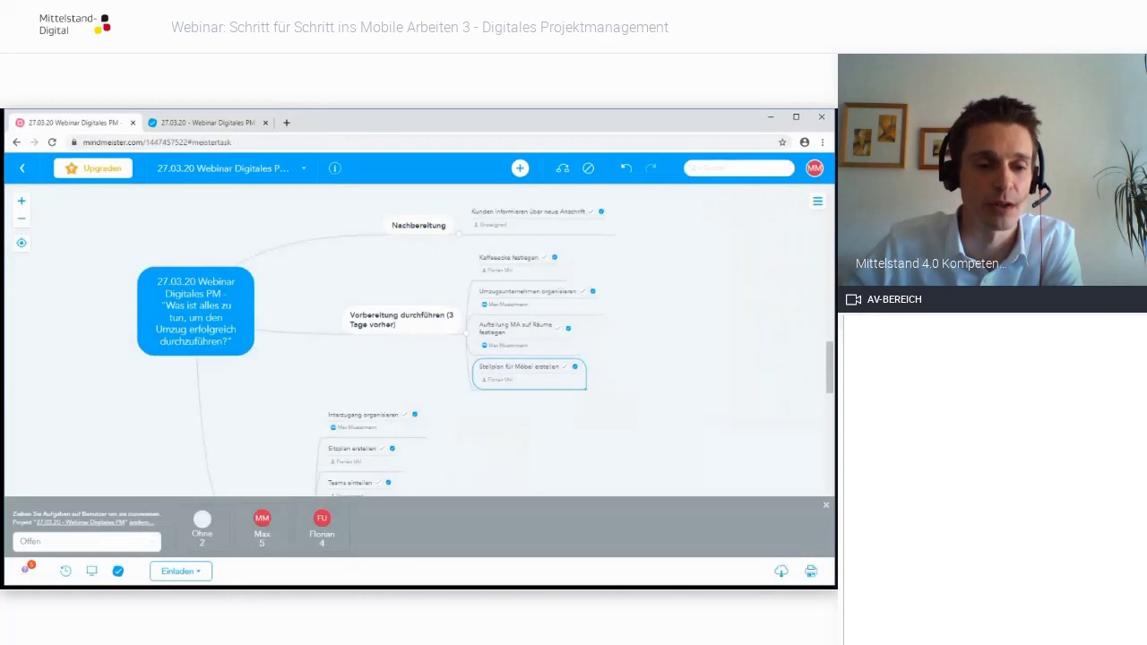
{"action": "left_click", "coordinate": [86, 541]}
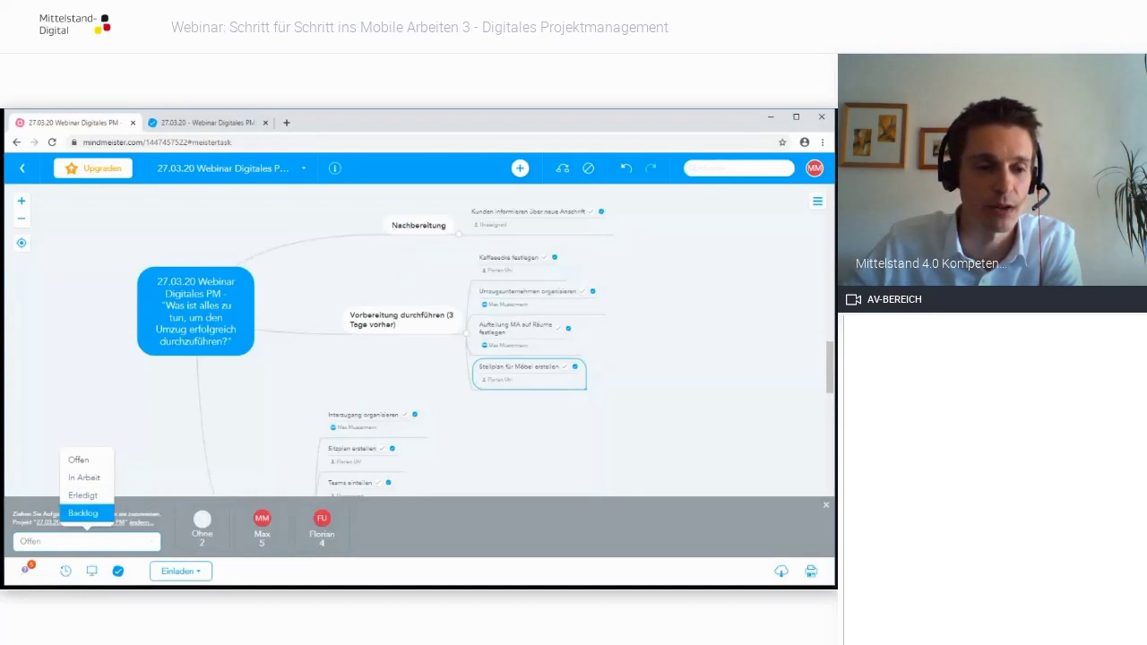
{"action": "left_click", "coordinate": [86, 542]}
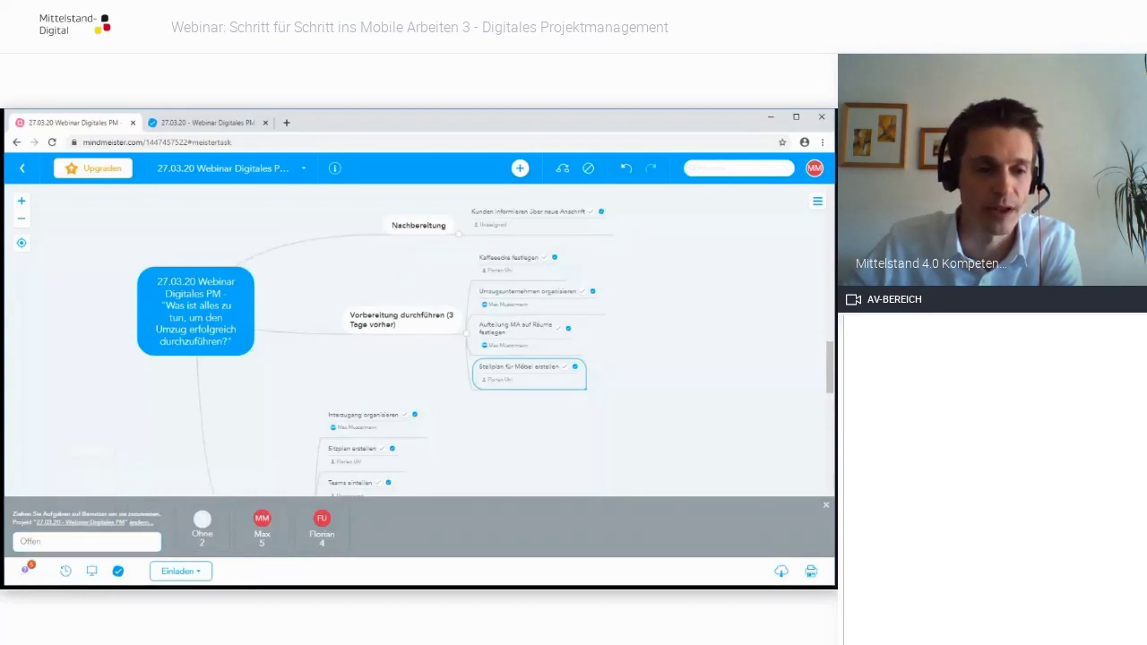
On the MeisterTask board, move "Interzugang organisieren", "Teams einteilen", "Sitzplan erstellen", "Zeitplan erstellen" and "Bedarf an Möbel abfragen" from Offen to Backlog
{"action": "left_click", "coordinate": [208, 123]}
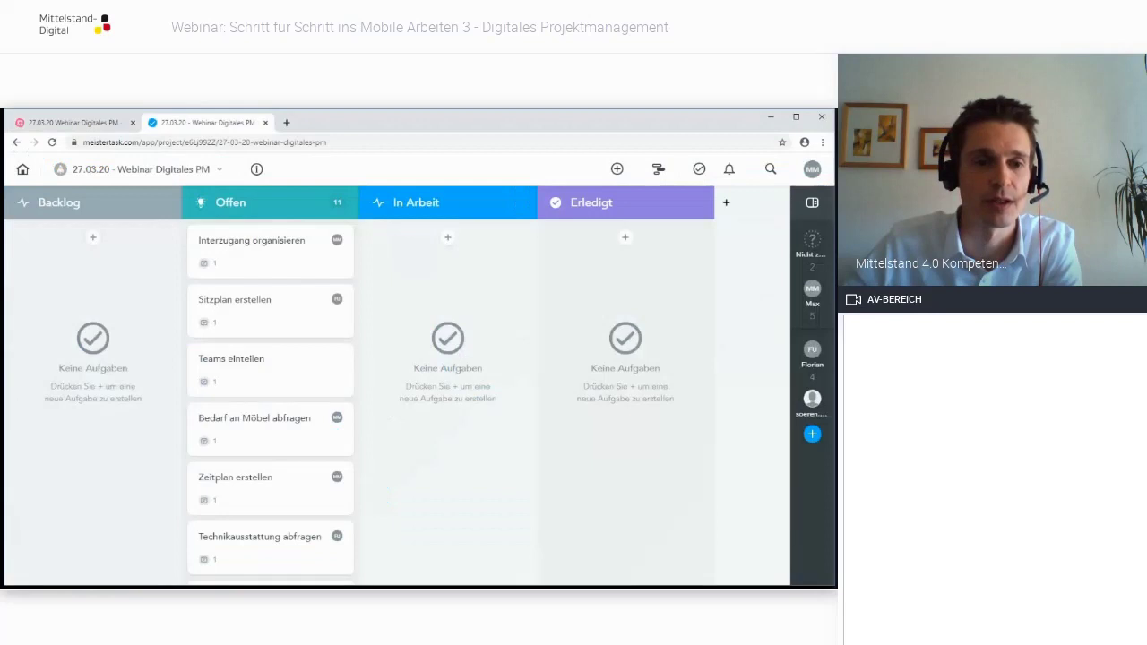
{"action": "left_click_drag", "start_coordinate": [251, 240], "coordinate": [55, 302]}
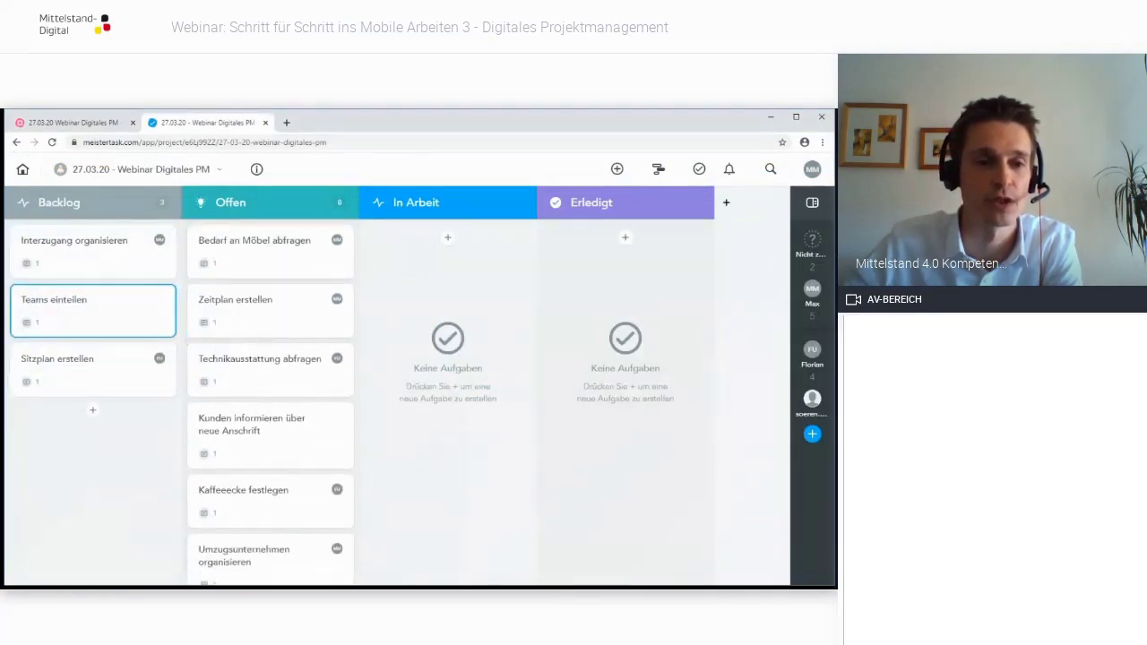
{"action": "left_click_drag", "start_coordinate": [251, 240], "coordinate": [73, 424]}
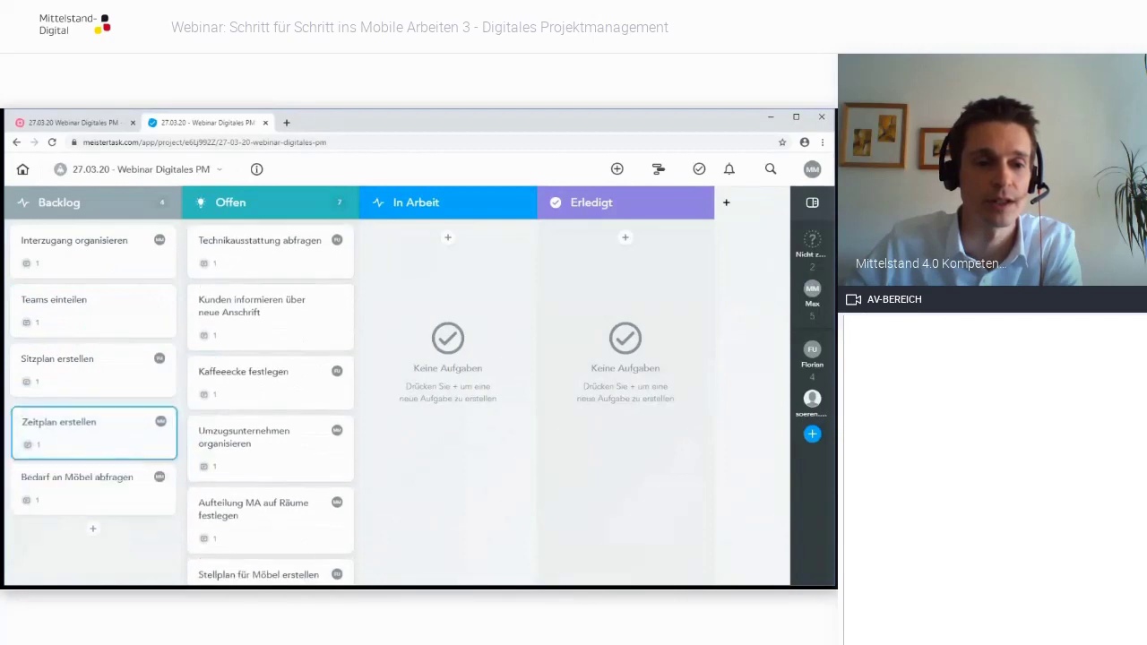
{"action": "scroll", "coordinate": [269, 305], "scroll_direction": "down", "scroll_amount": 1}
{"action": "scroll", "coordinate": [270, 403], "scroll_direction": "up", "scroll_amount": 1}
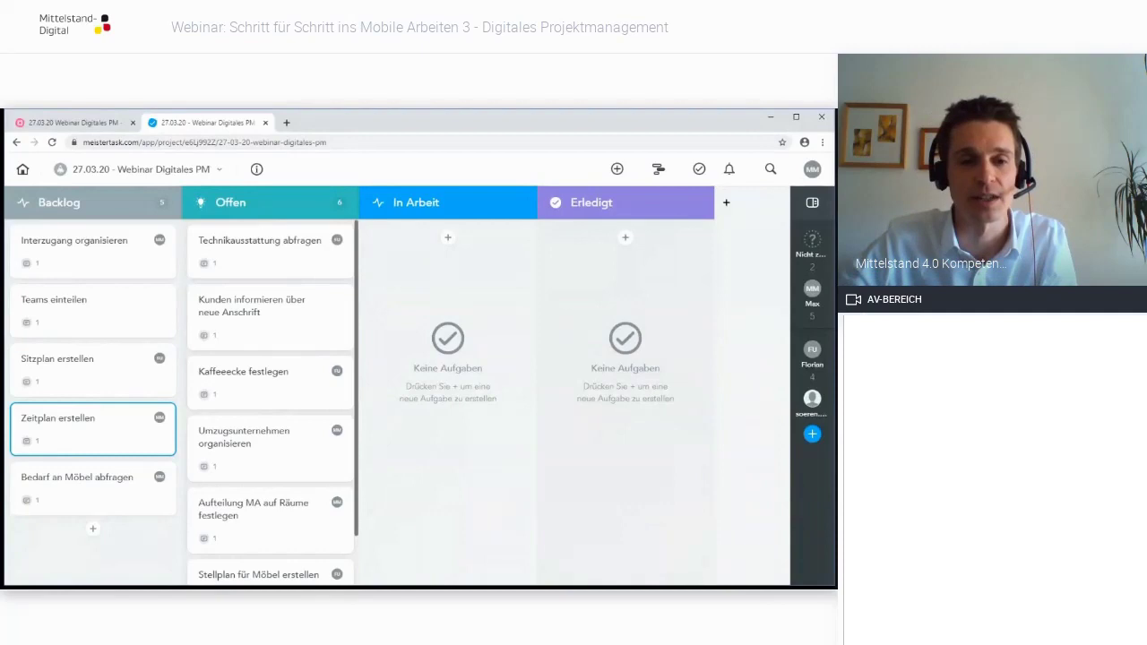
Move "Technikausstattung abfragen" from Offen to In Arbeit and open its task details for review
{"action": "left_click_drag", "start_coordinate": [260, 247], "coordinate": [439, 246]}
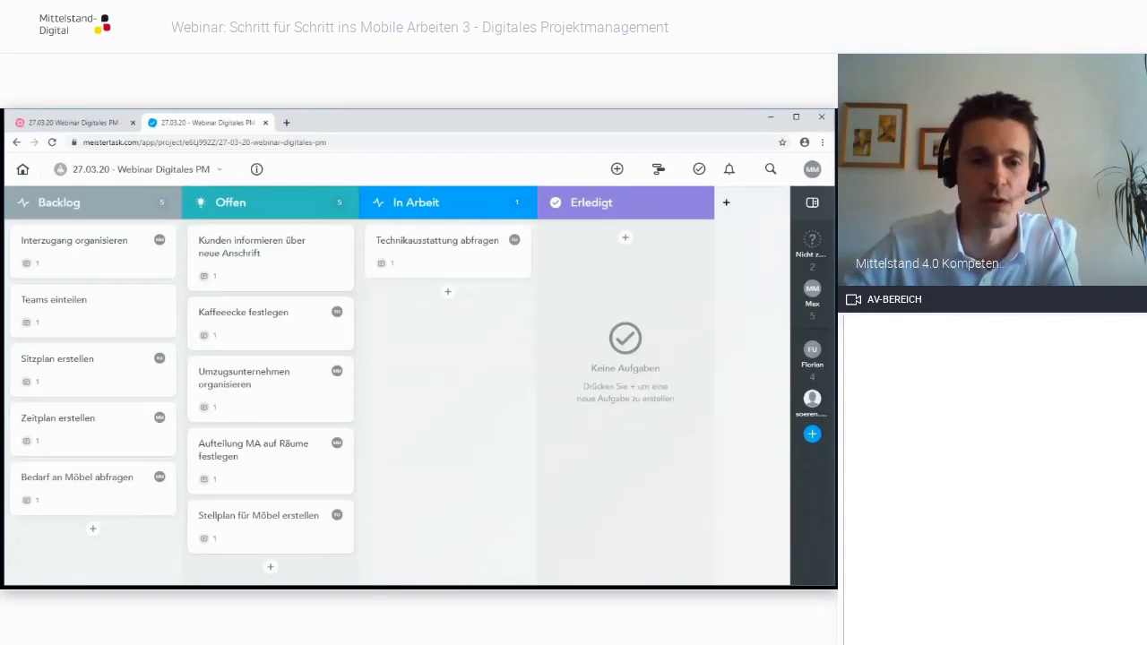
{"action": "left_click", "coordinate": [447, 251]}
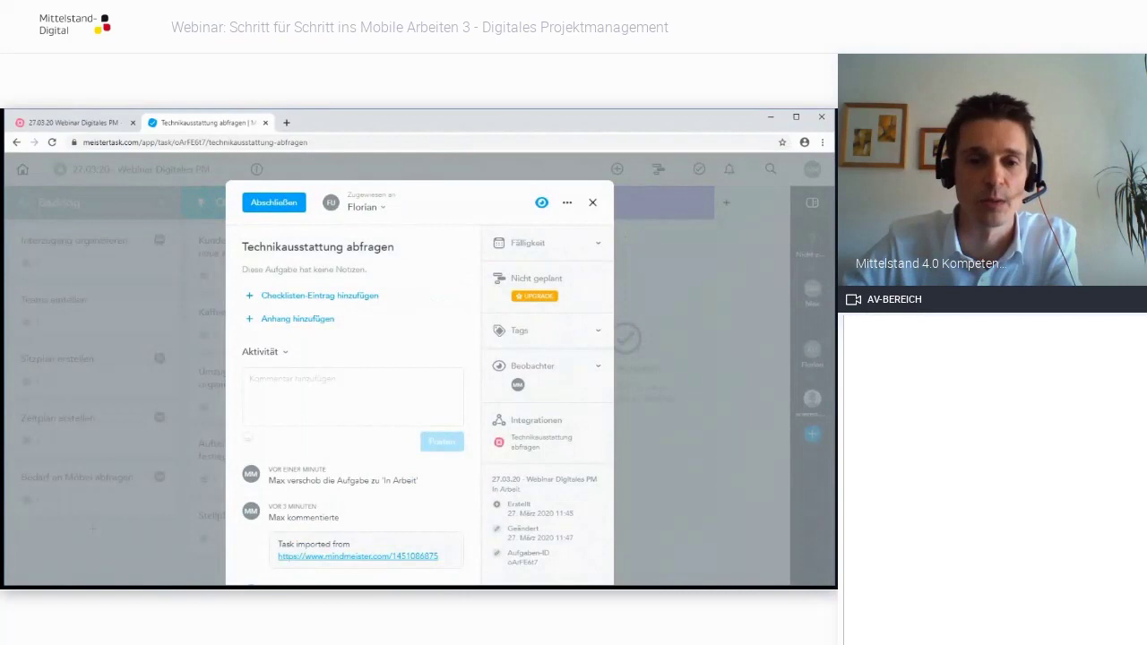
{"action": "scroll", "coordinate": [420, 368], "scroll_direction": "down", "scroll_amount": 1}
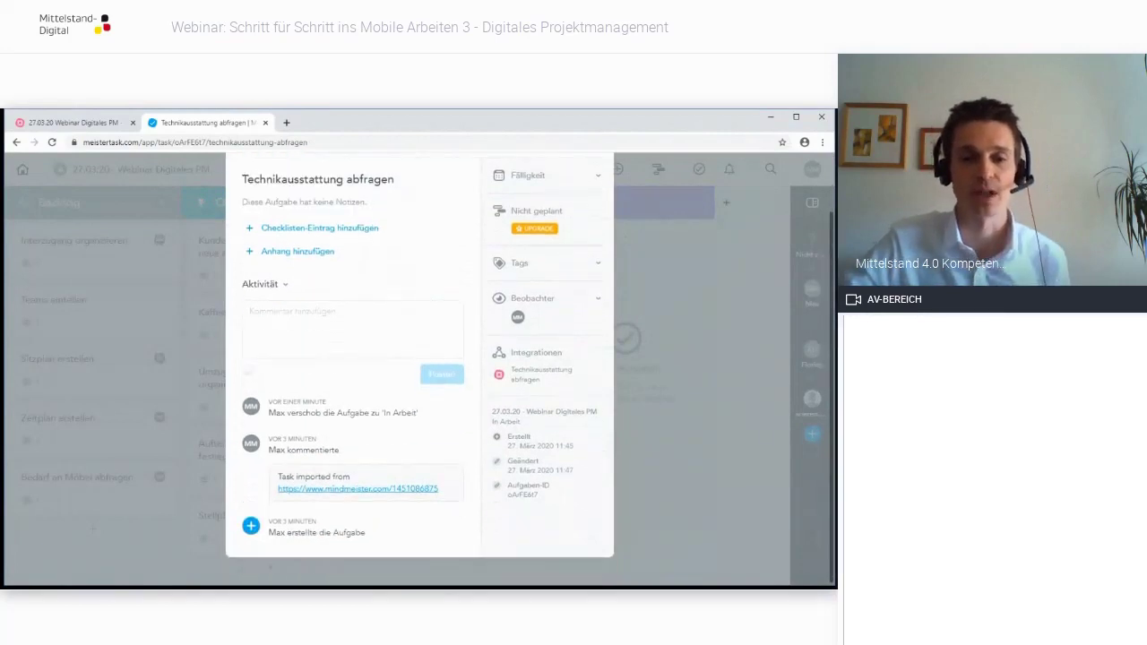
{"action": "scroll", "coordinate": [420, 368], "scroll_direction": "up", "scroll_amount": 1}
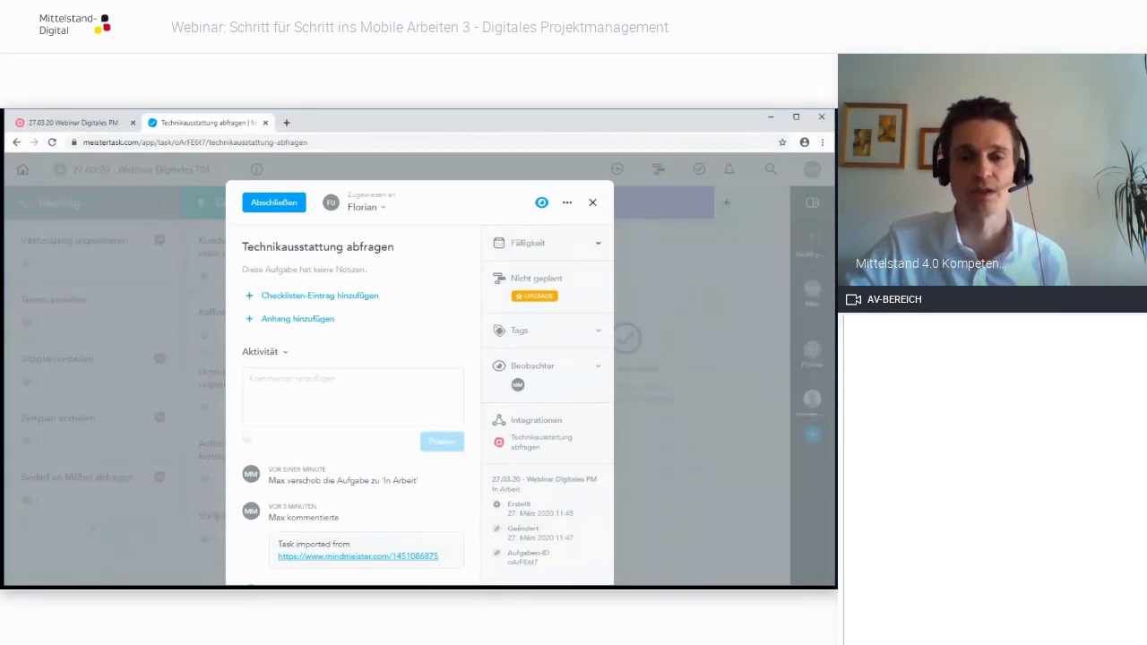
Set the due date of "Technikausstattung abfragen" to 8 April 2020 at 12:00
{"action": "left_click", "coordinate": [547, 243]}
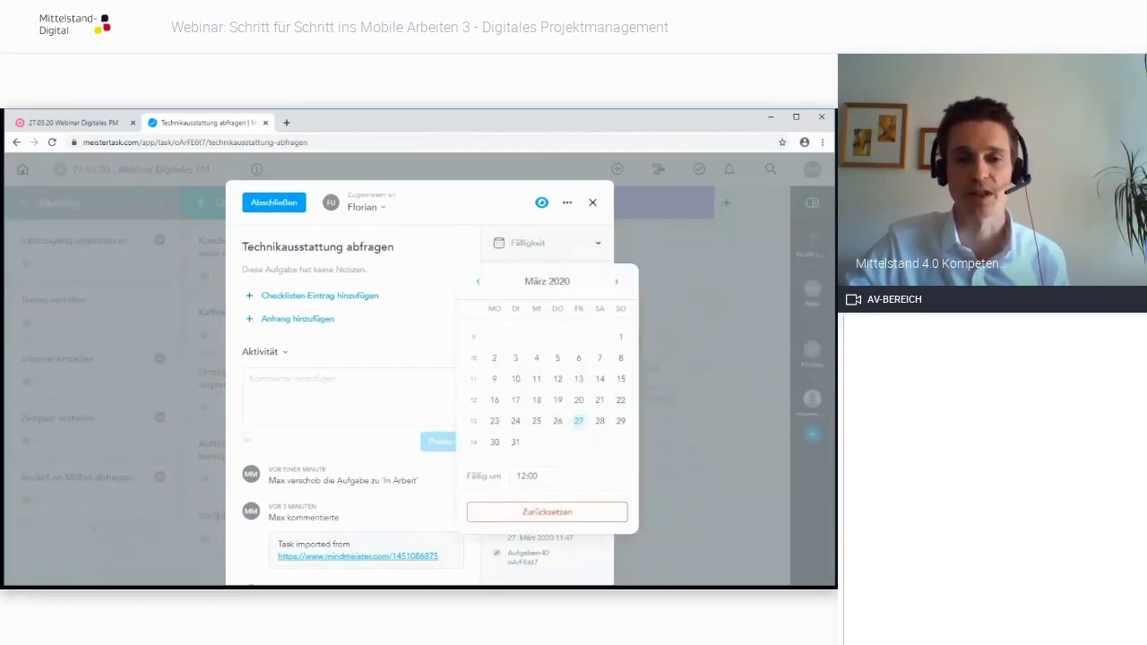
{"action": "left_click", "coordinate": [616, 281]}
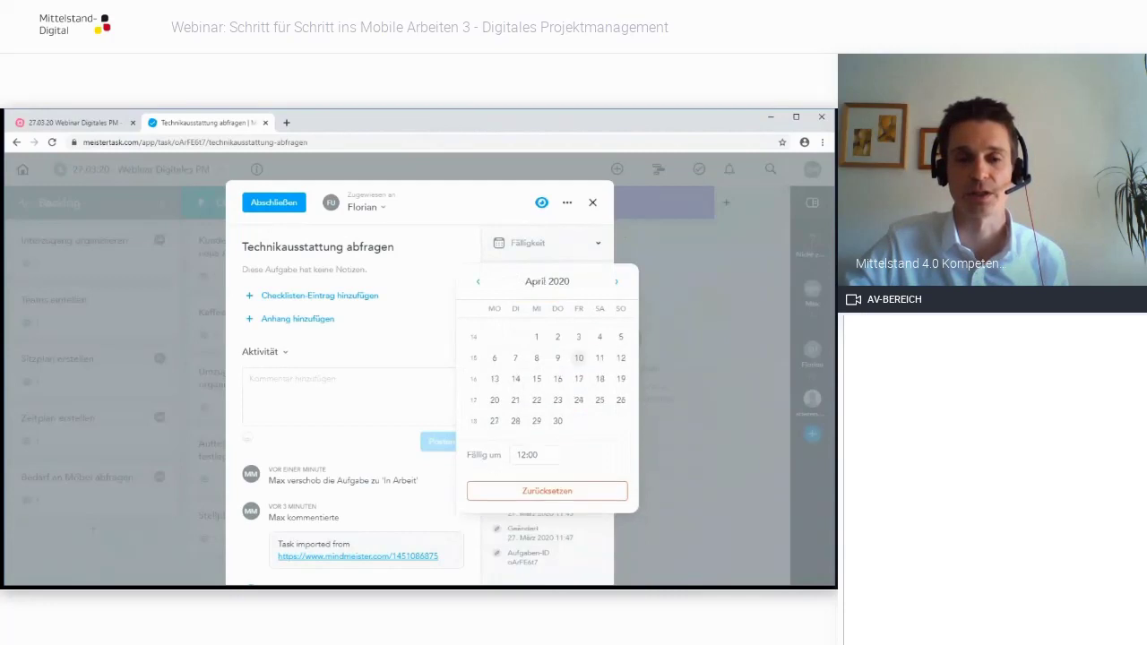
{"action": "left_click", "coordinate": [537, 358]}
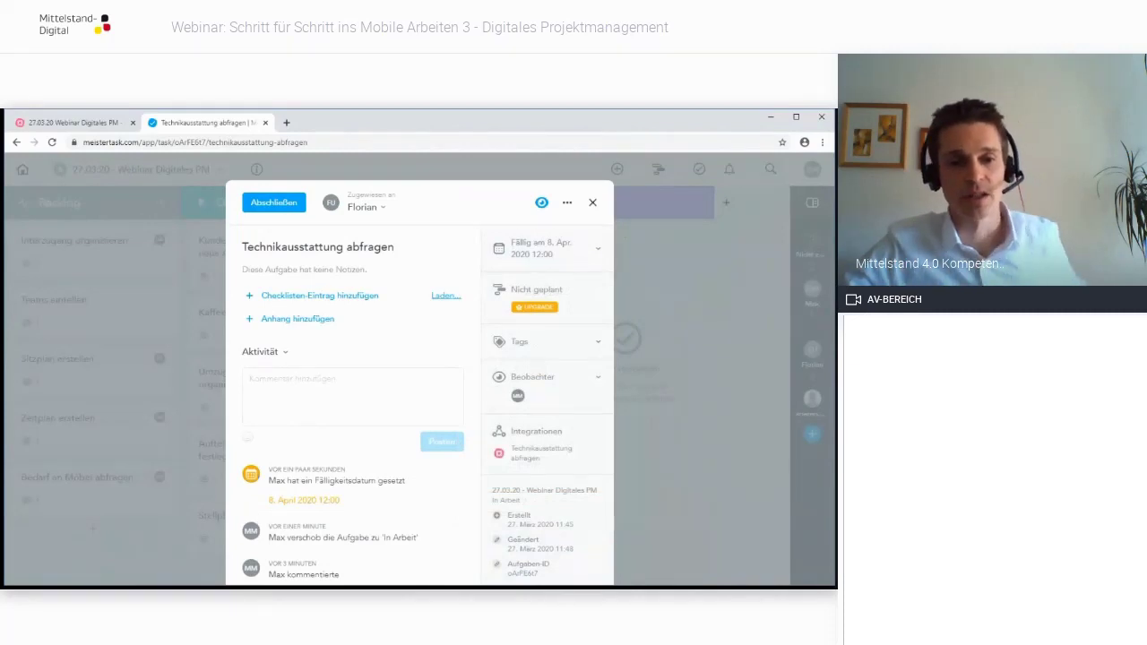
Add the checklist entries "Übersicht verschaffen über eingesetzte Technik", "Excel-Liste erstellen" and "abc" to "Technikausstattung abfragen", and tick off the first two
{"action": "left_click", "coordinate": [319, 295]}
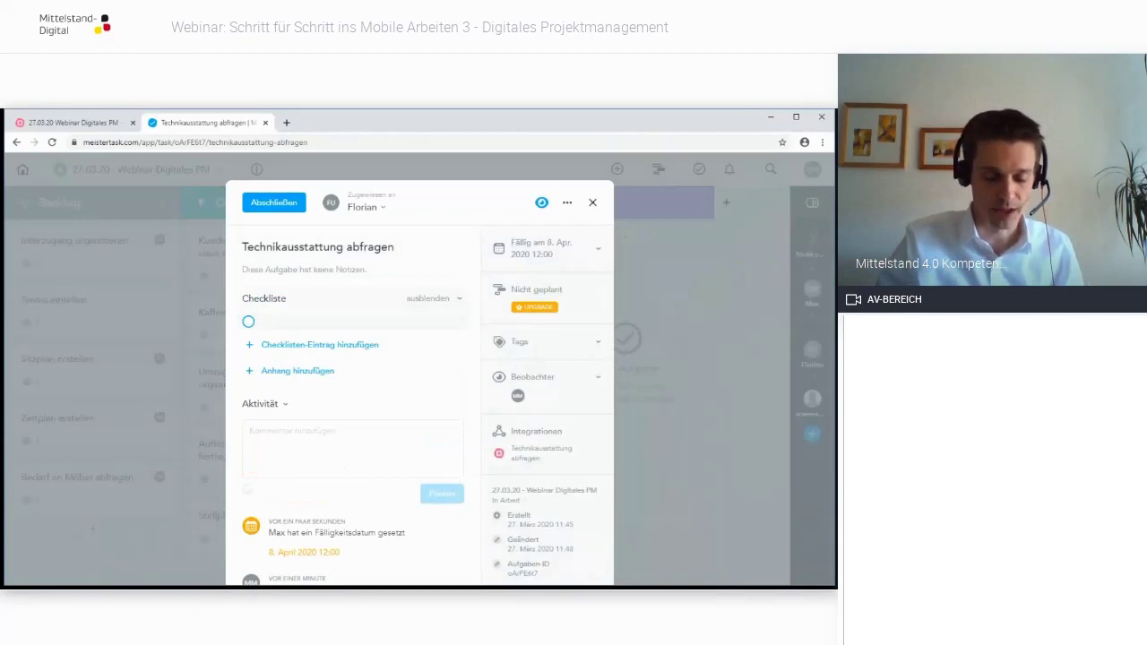
{"action": "type", "text": "Übersicht "}
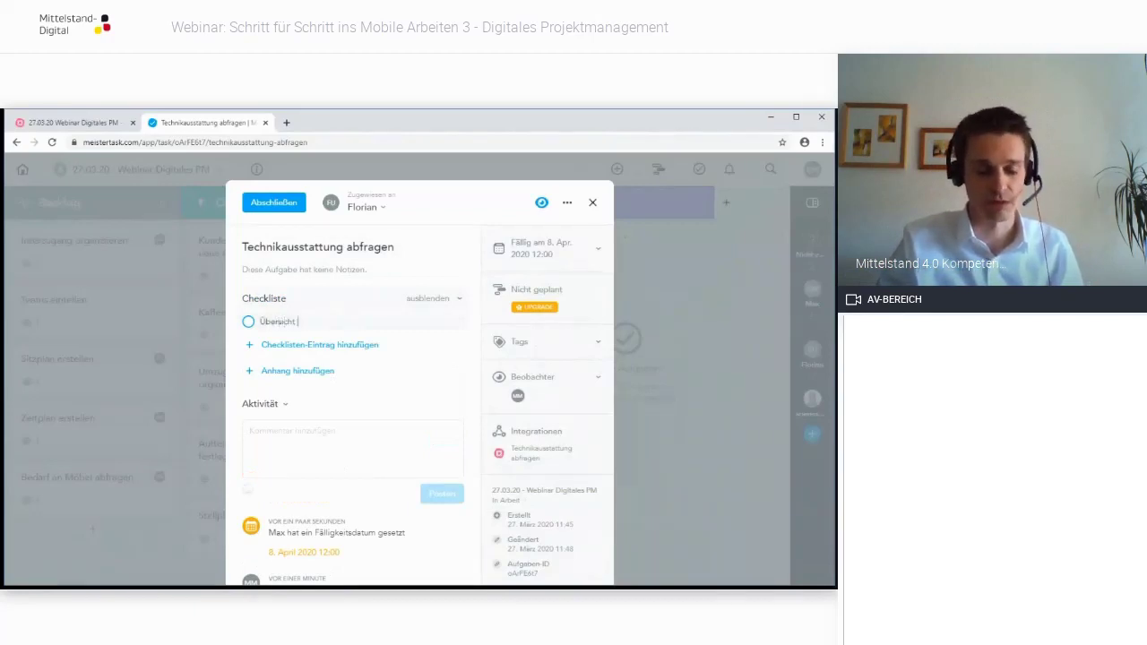
{"action": "type", "text": "verschaffen "}
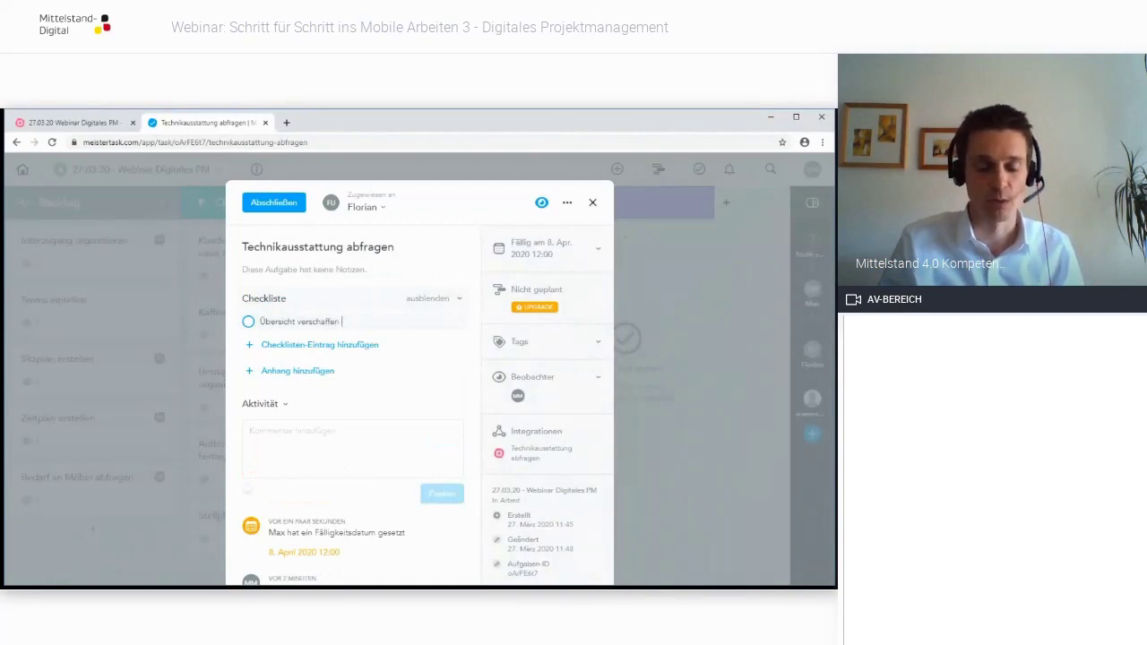
{"action": "type", "text": "über eingese"}
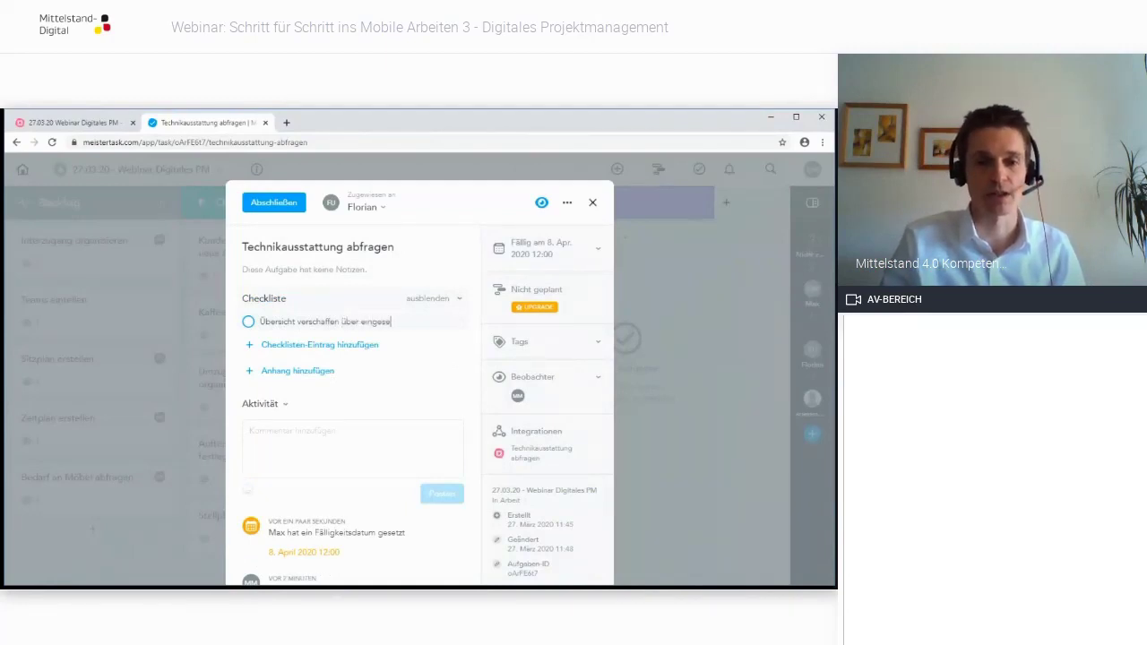
{"action": "type", "text": "tzte Technik"}
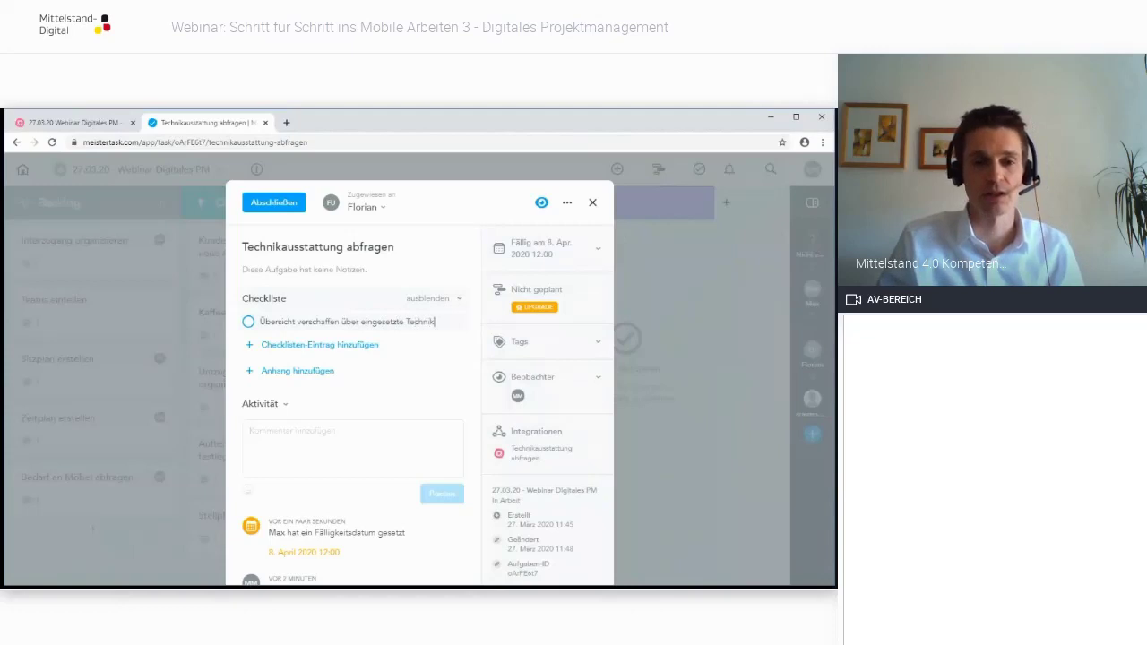
{"action": "key", "text": "Return"}
{"action": "type", "text": "Excel"}
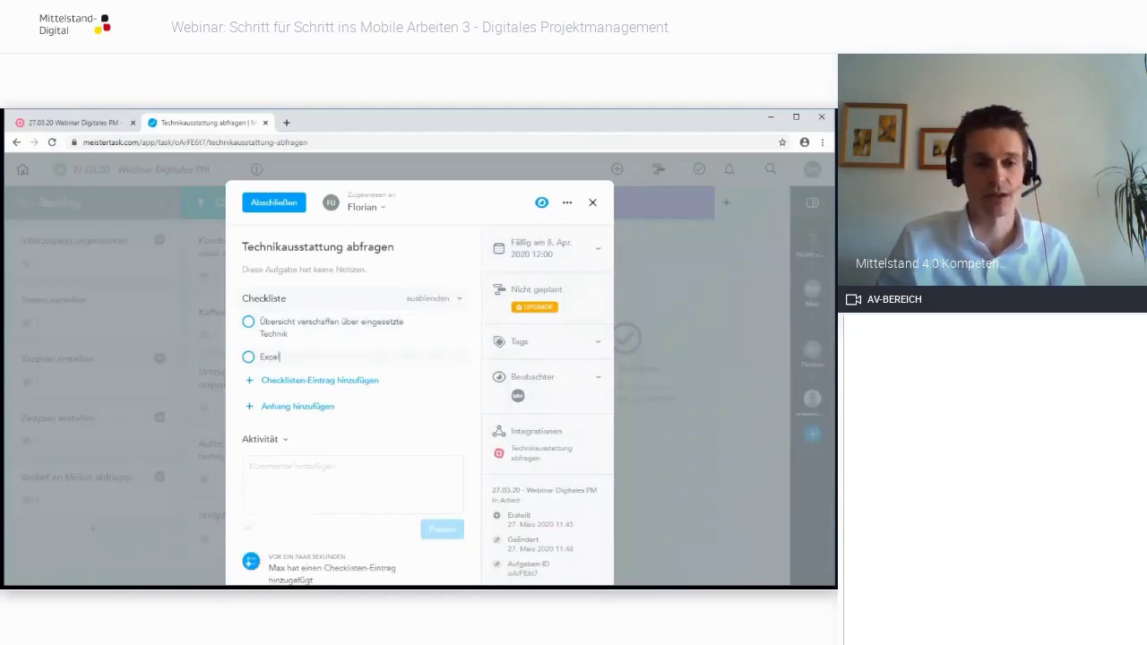
{"action": "type", "text": "-Liste erstellen"}
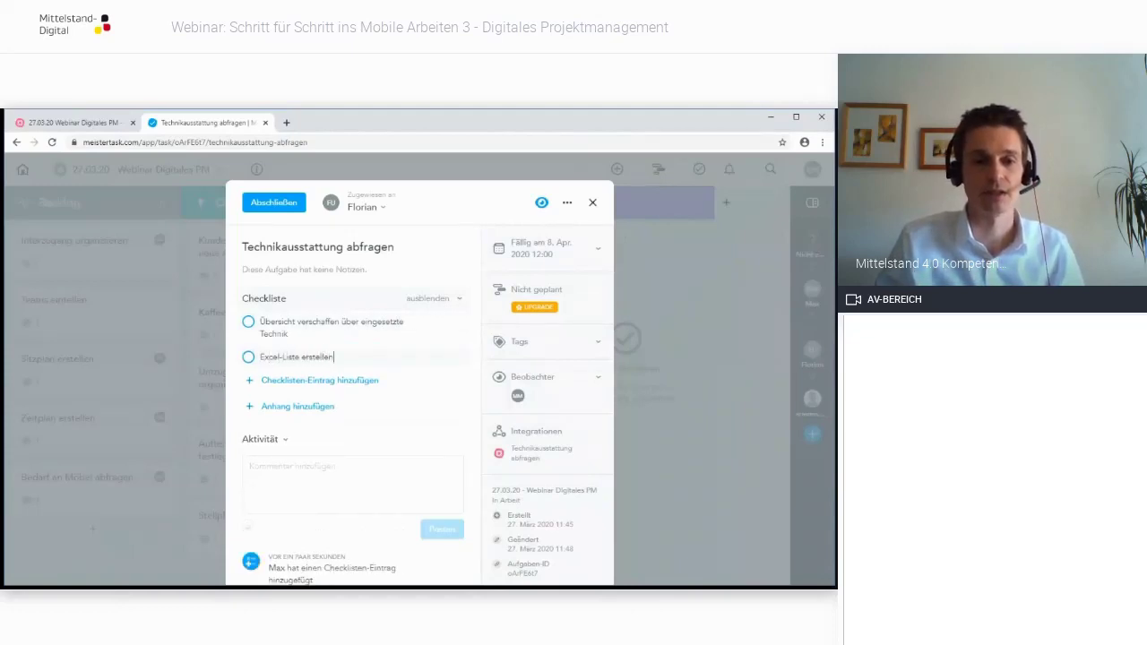
{"action": "key", "text": "Return"}
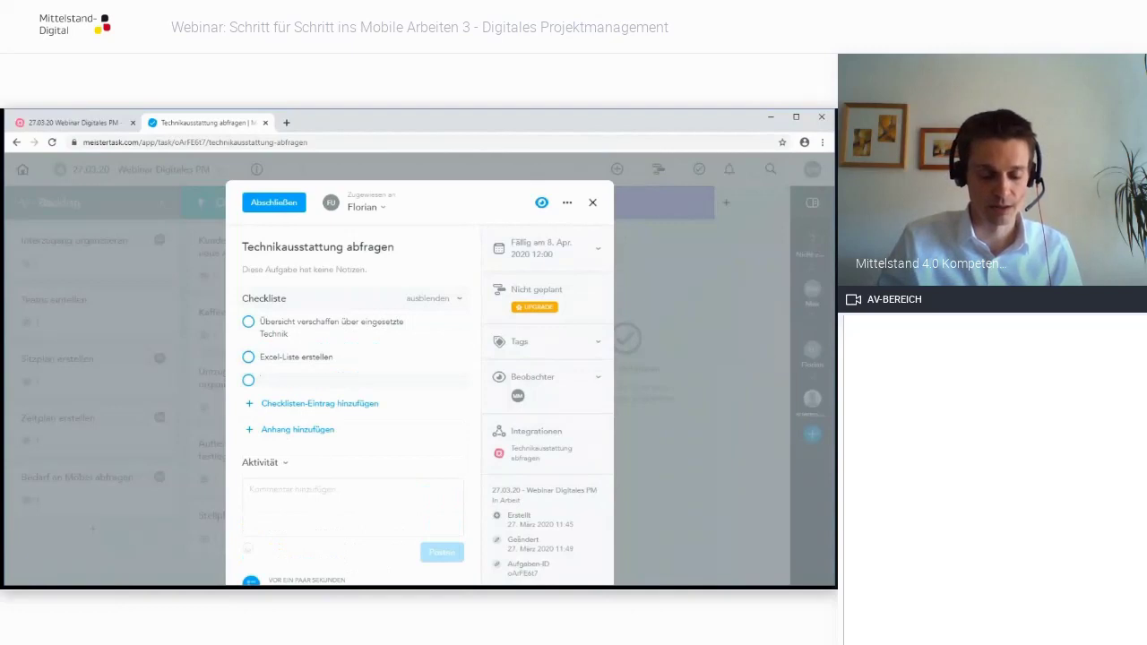
{"action": "type", "text": "abc"}
{"action": "key", "text": "Return"}
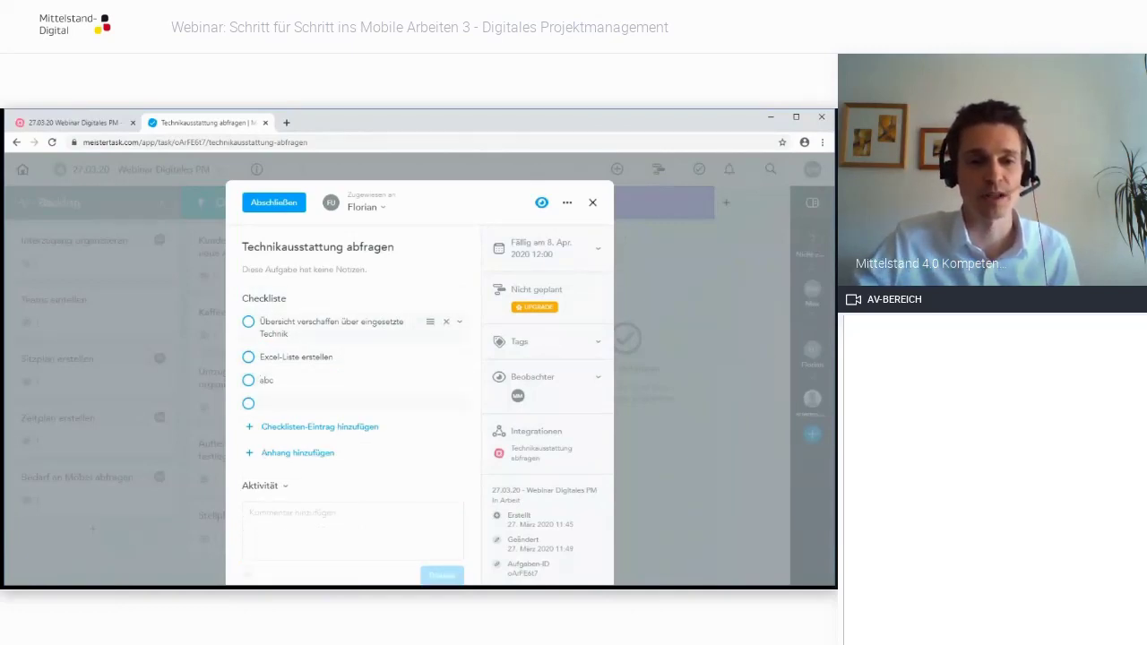
{"action": "left_click", "coordinate": [248, 321]}
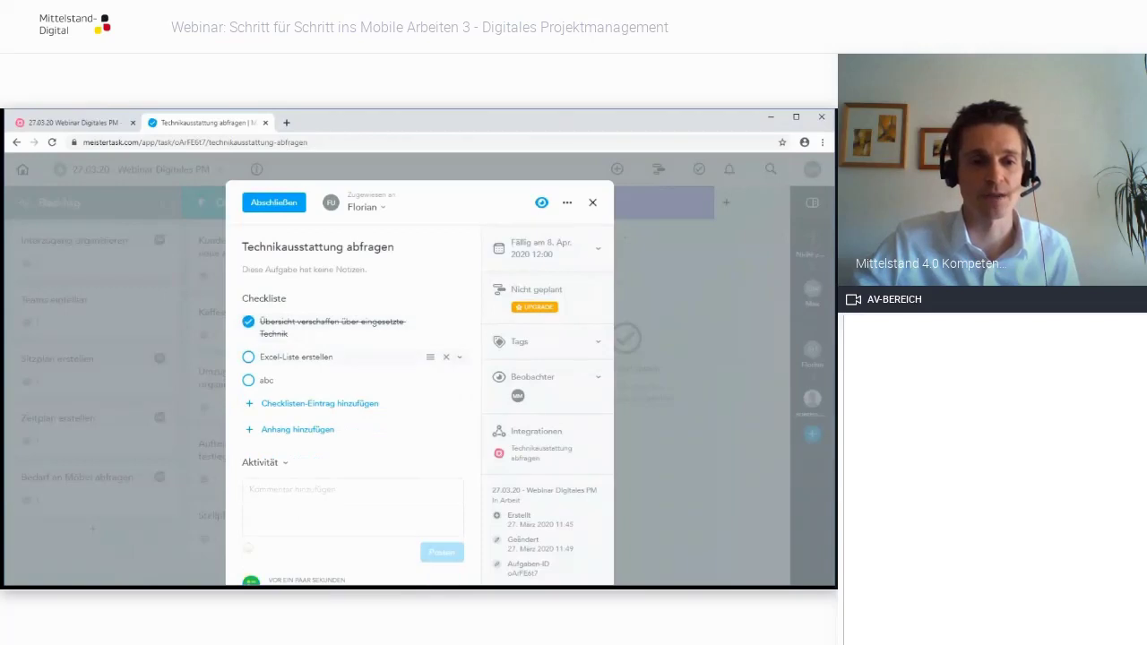
{"action": "left_click", "coordinate": [248, 357]}
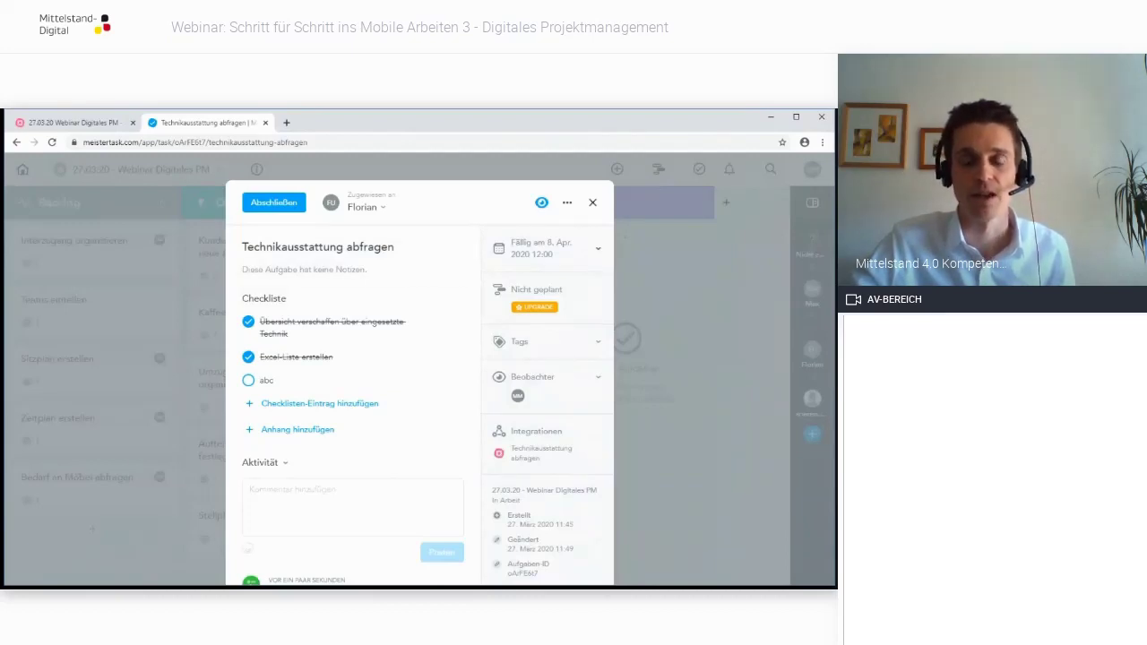
Post a comment on the task greeting the assignee by first name, followed by "denke bitte an den Aspekt xxx"
{"action": "scroll", "coordinate": [420, 377], "scroll_direction": "down", "scroll_amount": 2}
{"action": "scroll", "coordinate": [420, 377], "scroll_direction": "down", "scroll_amount": 3}
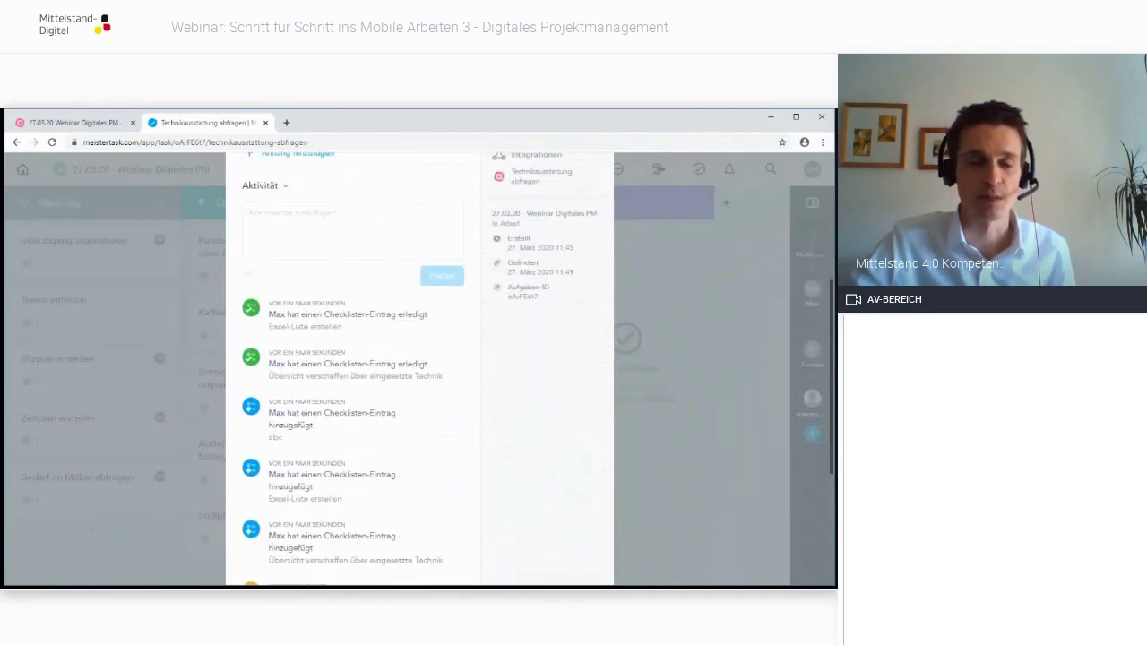
{"action": "scroll", "coordinate": [420, 377], "scroll_direction": "up", "scroll_amount": 2}
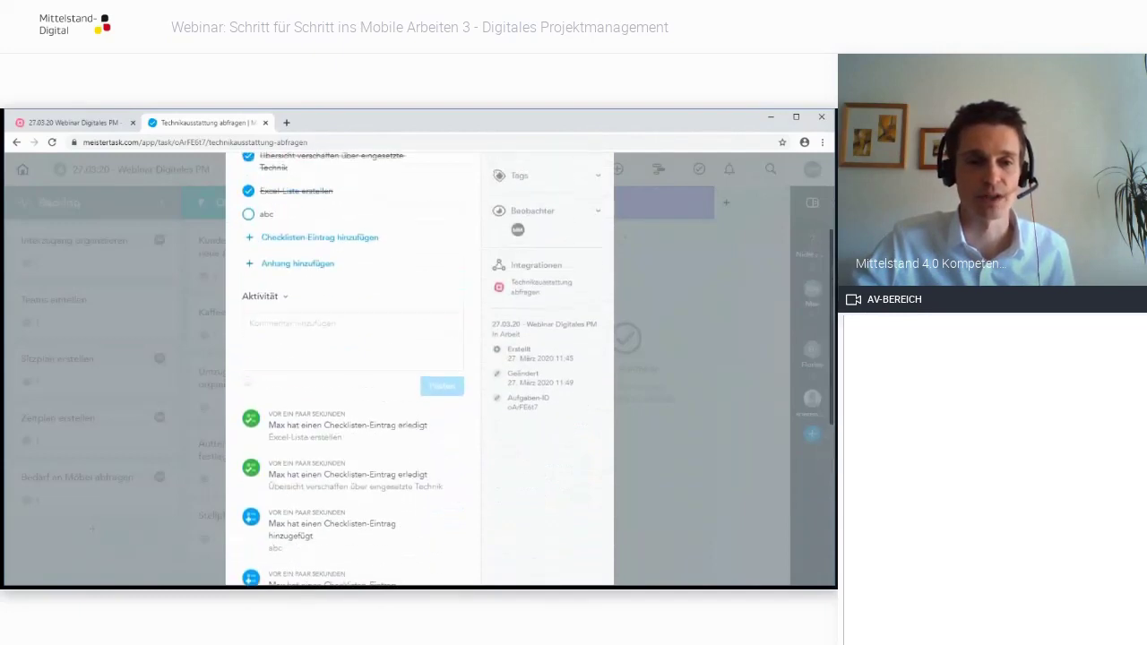
{"action": "left_click", "coordinate": [352, 334]}
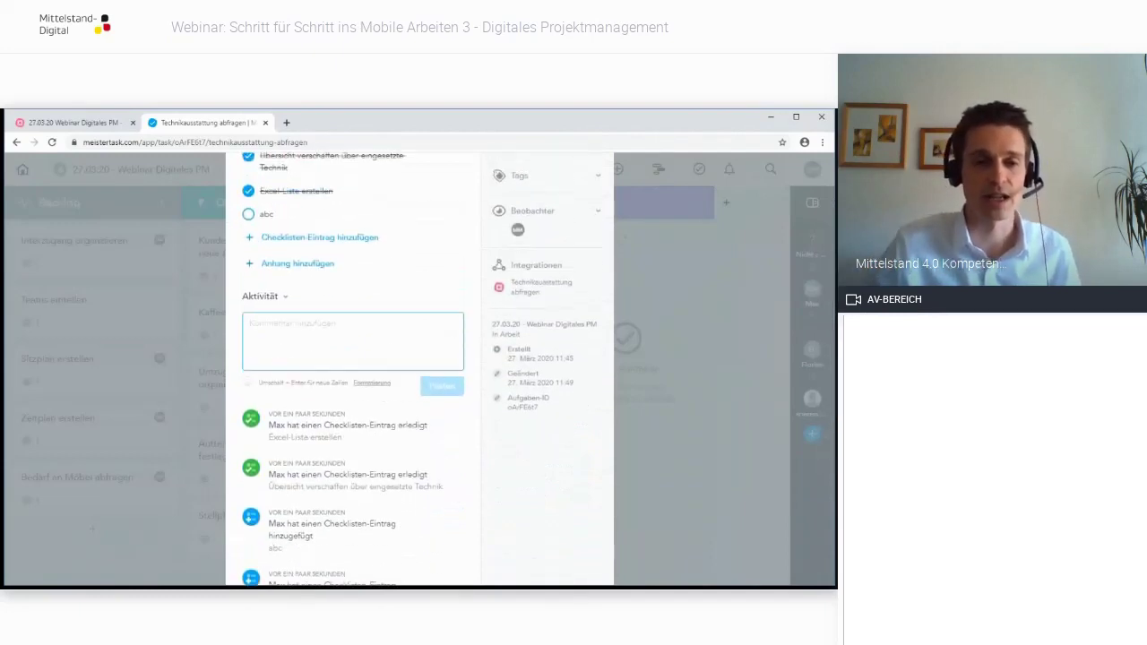
{"action": "type", "text": "Hallo Florian, dr"}
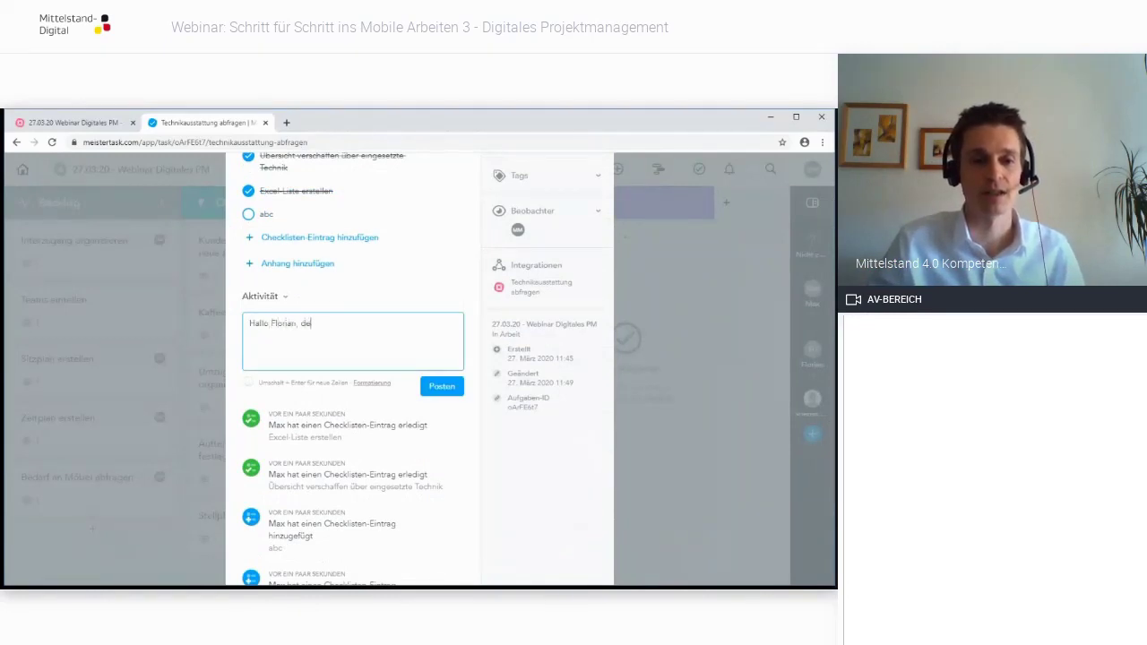
{"action": "type", "text": "nke bitte an den Aspe"}
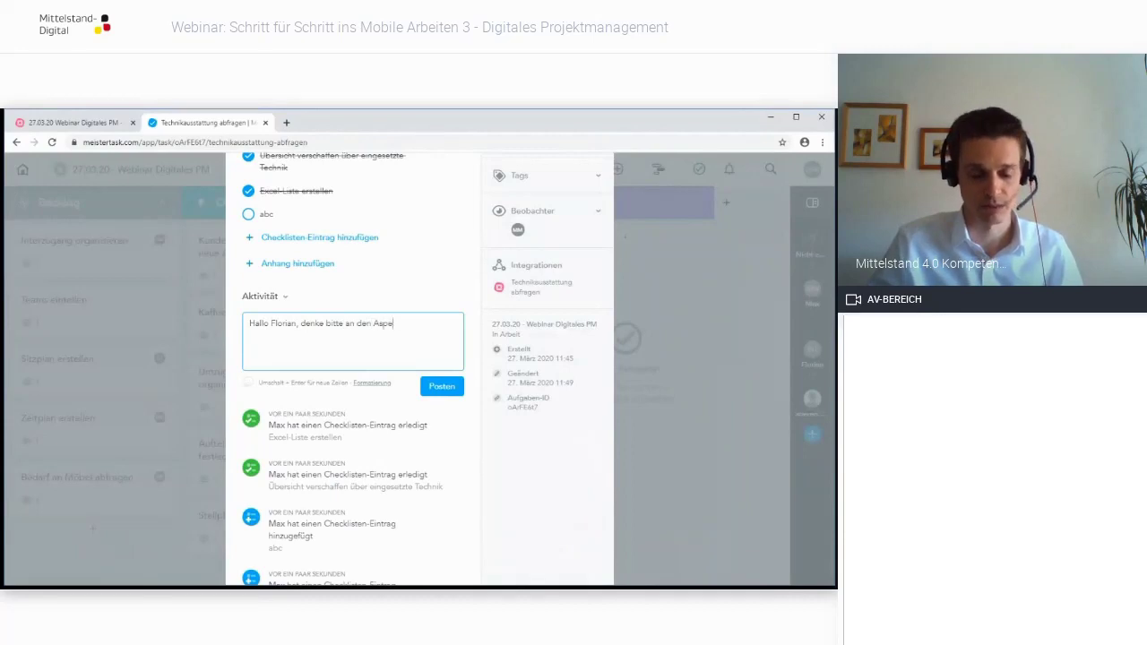
{"action": "type", "text": "kt xxx"}
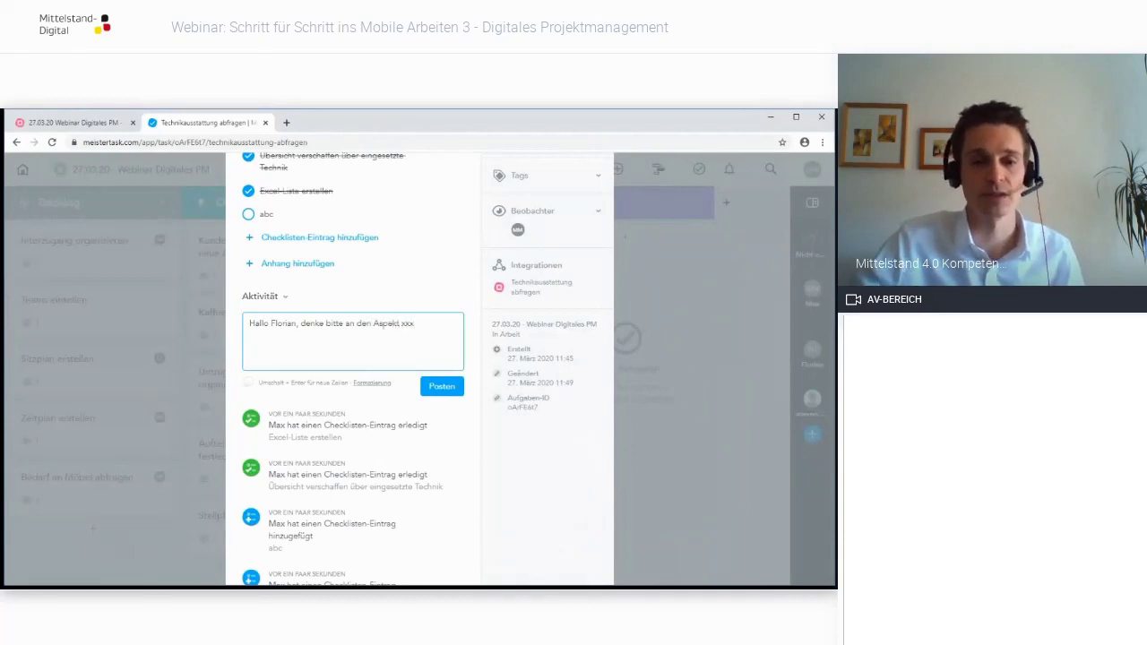
{"action": "key", "text": "Return"}
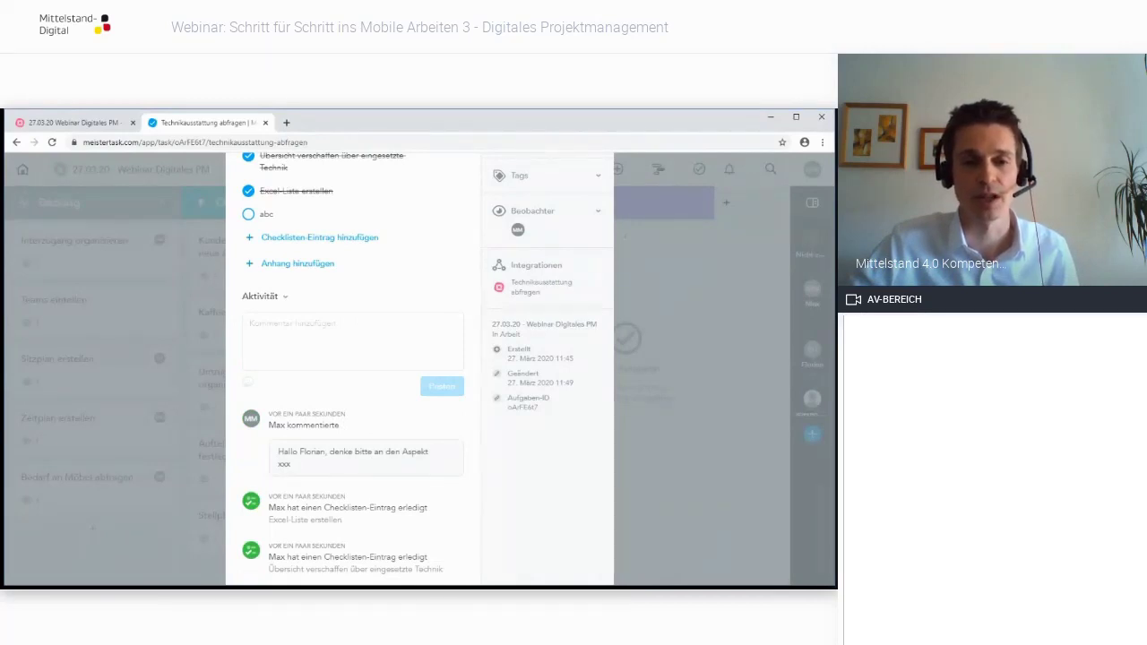
Review the task's checklist and activity history, close its details and switch to the webinar's presentation slides
{"action": "scroll", "coordinate": [420, 367], "scroll_direction": "up", "scroll_amount": 3}
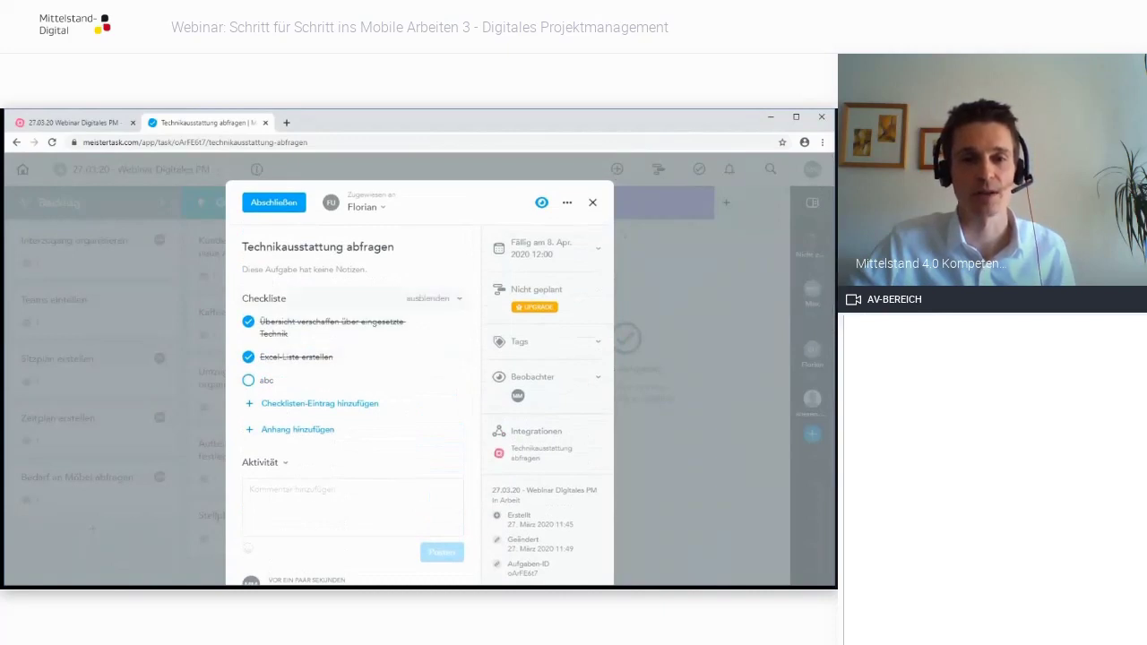
{"action": "scroll", "coordinate": [419, 381], "scroll_direction": "down", "scroll_amount": 1}
{"action": "scroll", "coordinate": [419, 367], "scroll_direction": "down", "scroll_amount": 3}
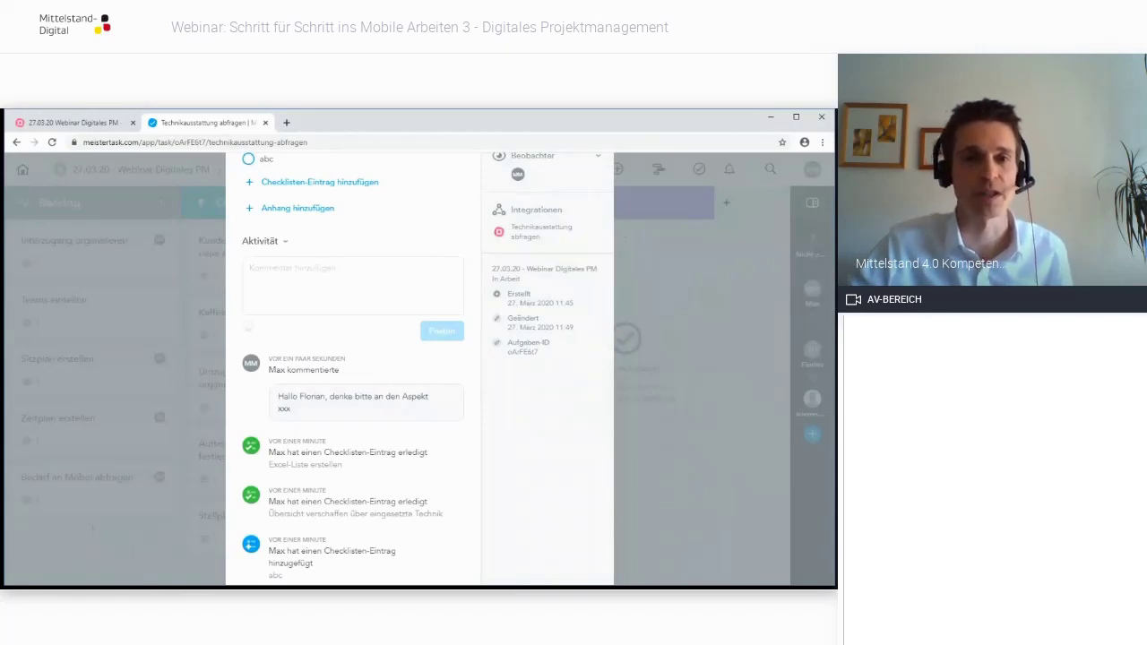
{"action": "scroll", "coordinate": [353, 367], "scroll_direction": "up", "scroll_amount": 2}
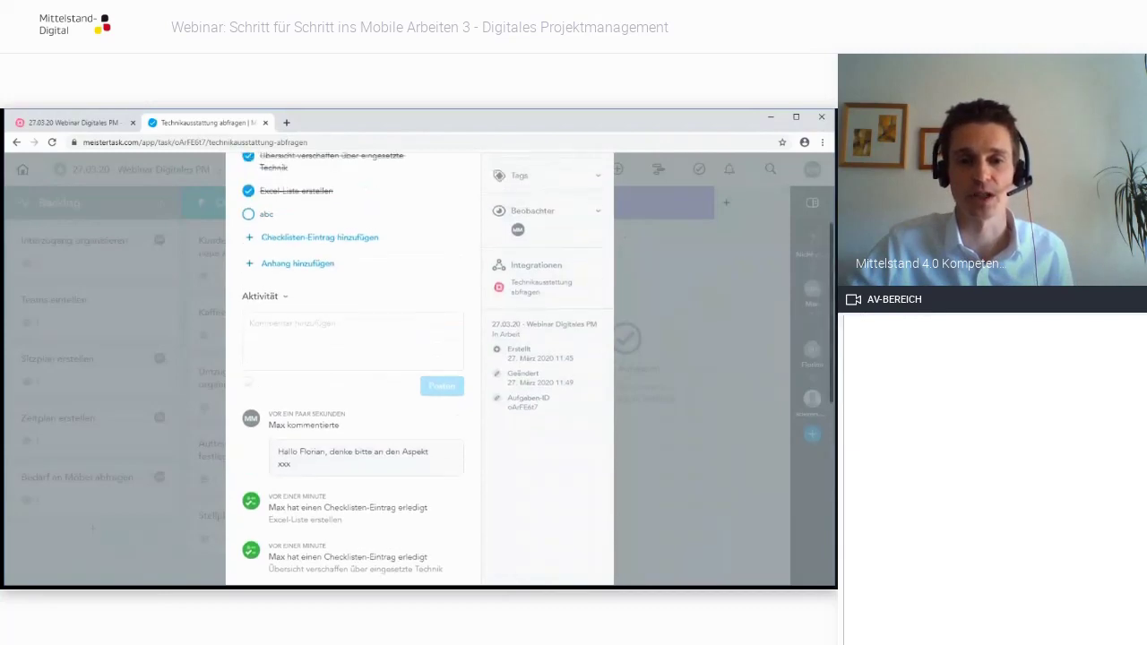
{"action": "scroll", "coordinate": [419, 367], "scroll_direction": "up", "scroll_amount": 1}
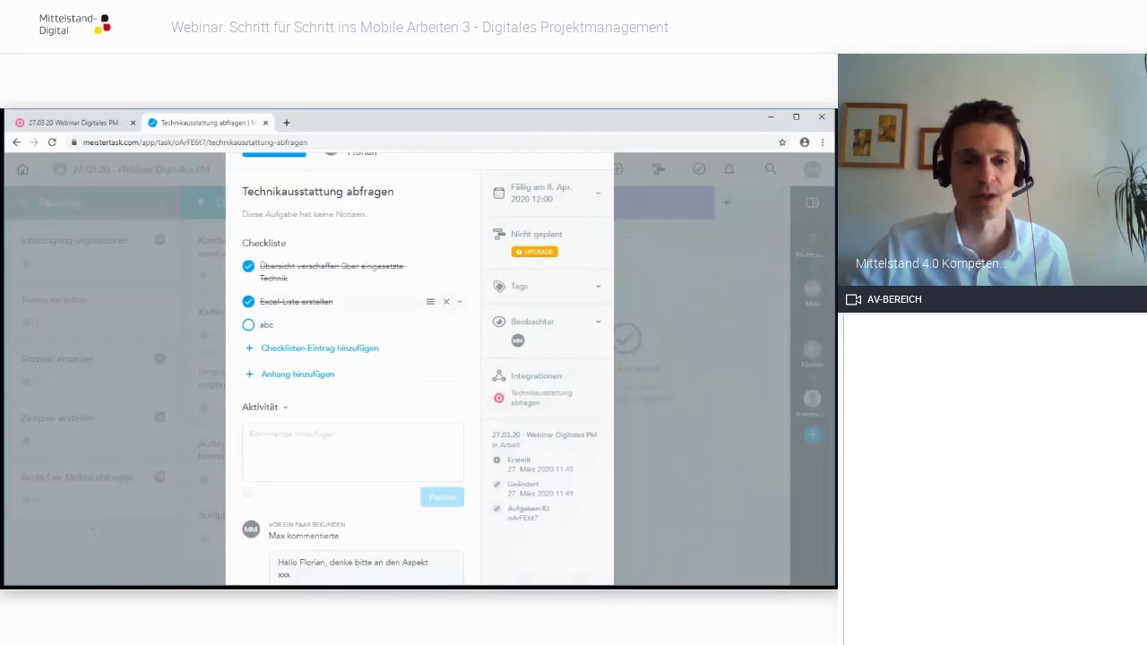
{"action": "scroll", "coordinate": [419, 368], "scroll_direction": "up", "scroll_amount": 1}
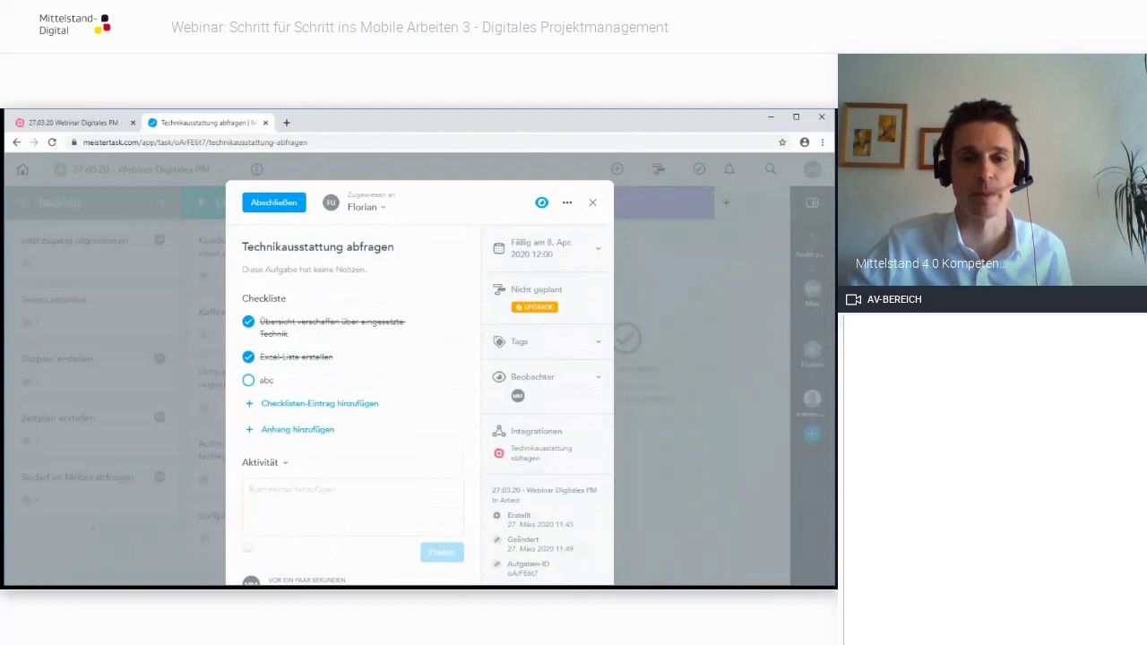
{"action": "left_click", "coordinate": [592, 203]}
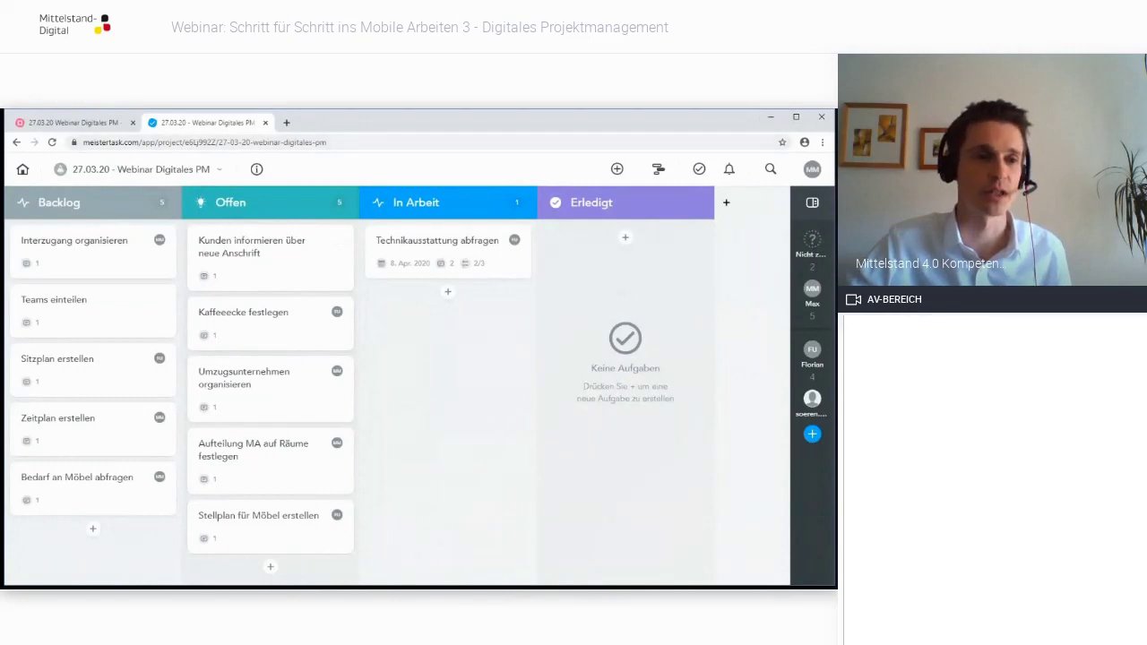
{"action": "key", "text": "alt+Tab"}
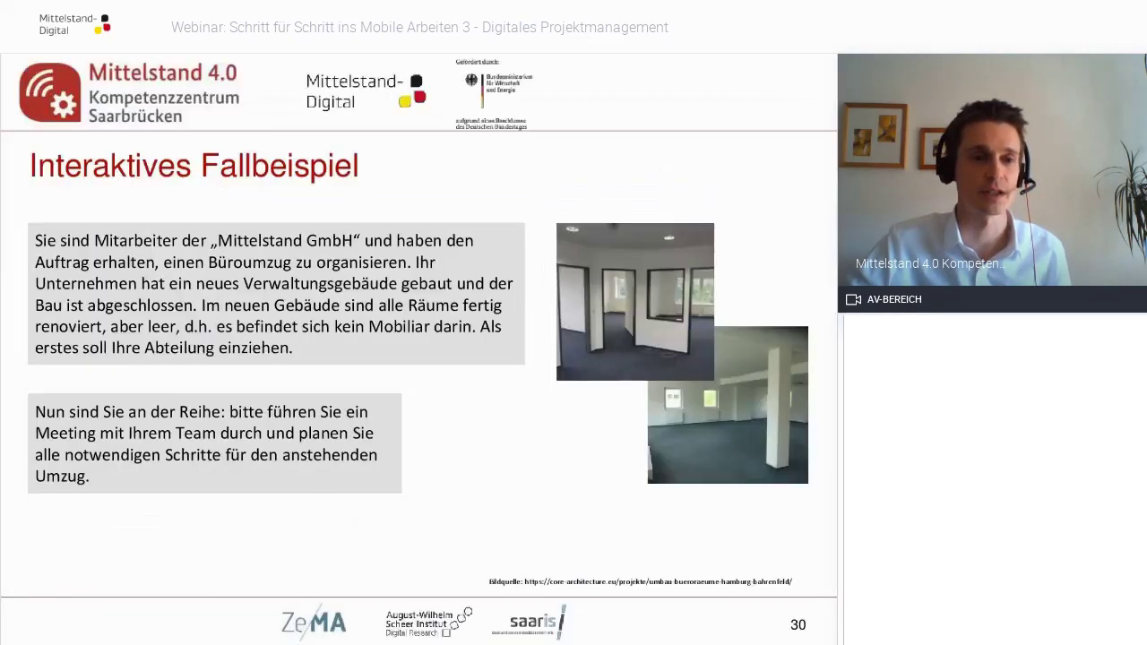